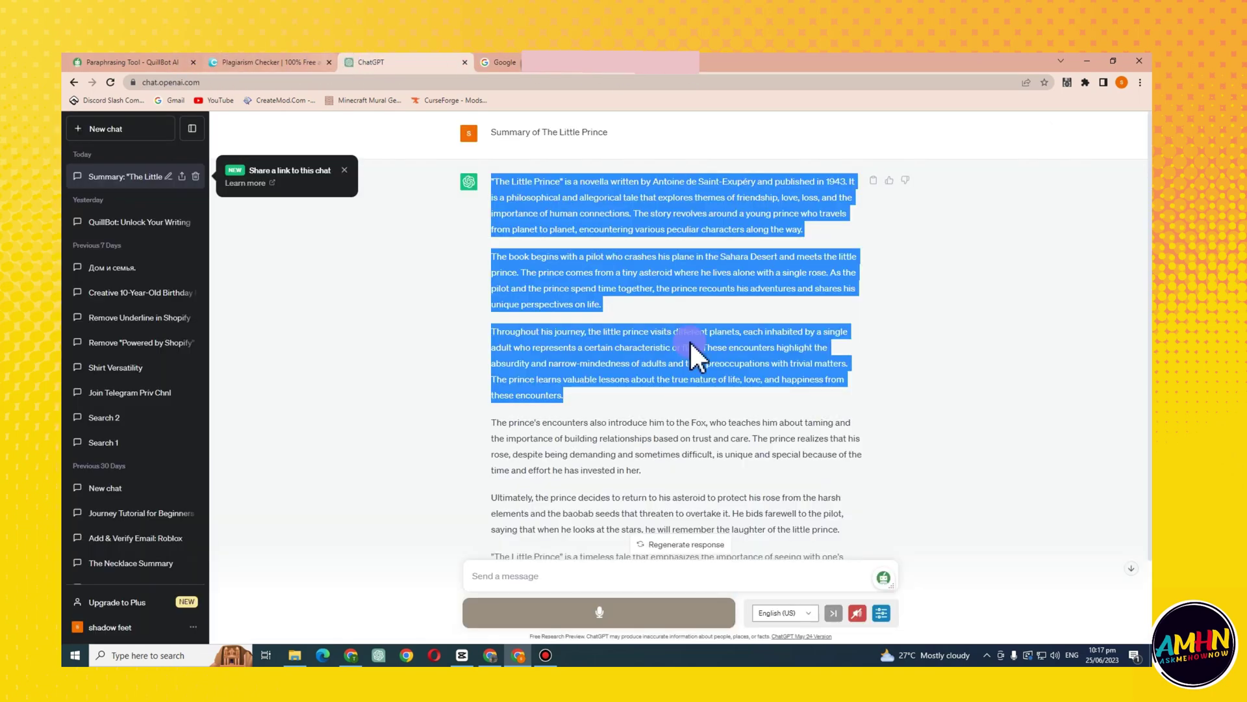
Start a new empty ChatGPT chat, then bring the Google search tab forward
scroll(653, 404, down, 2)
click(136, 127)
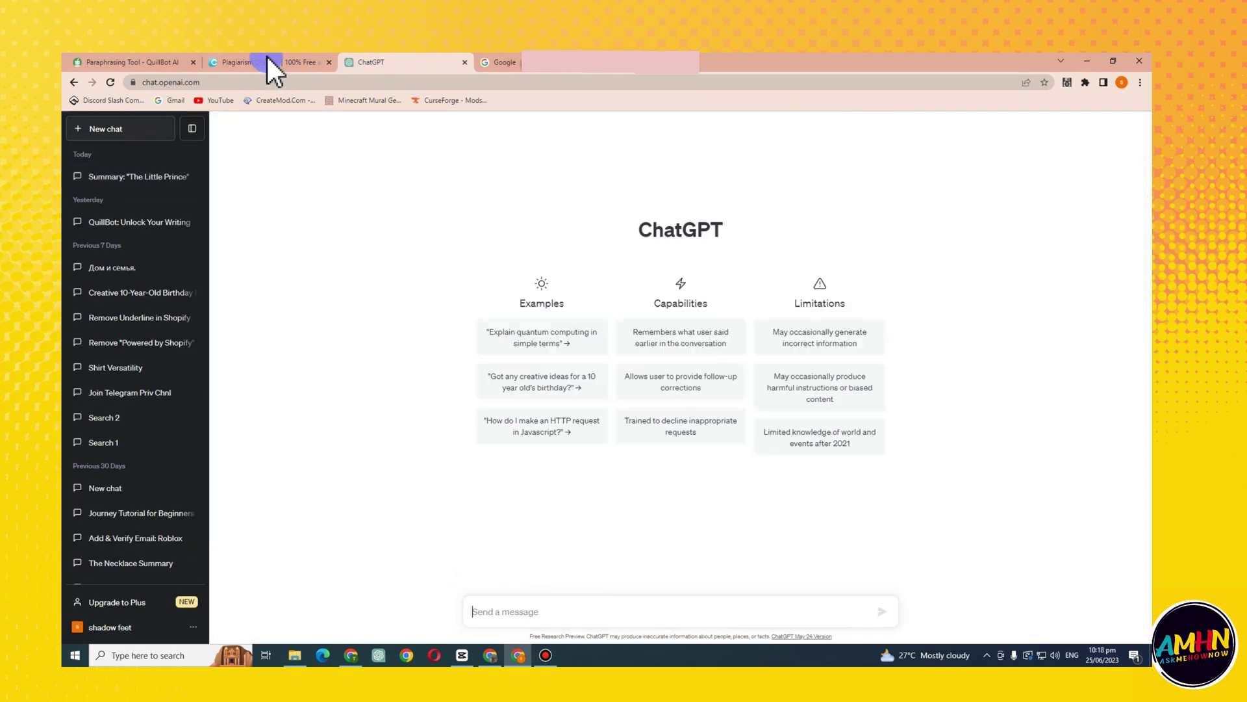
click(267, 58)
click(416, 59)
click(511, 62)
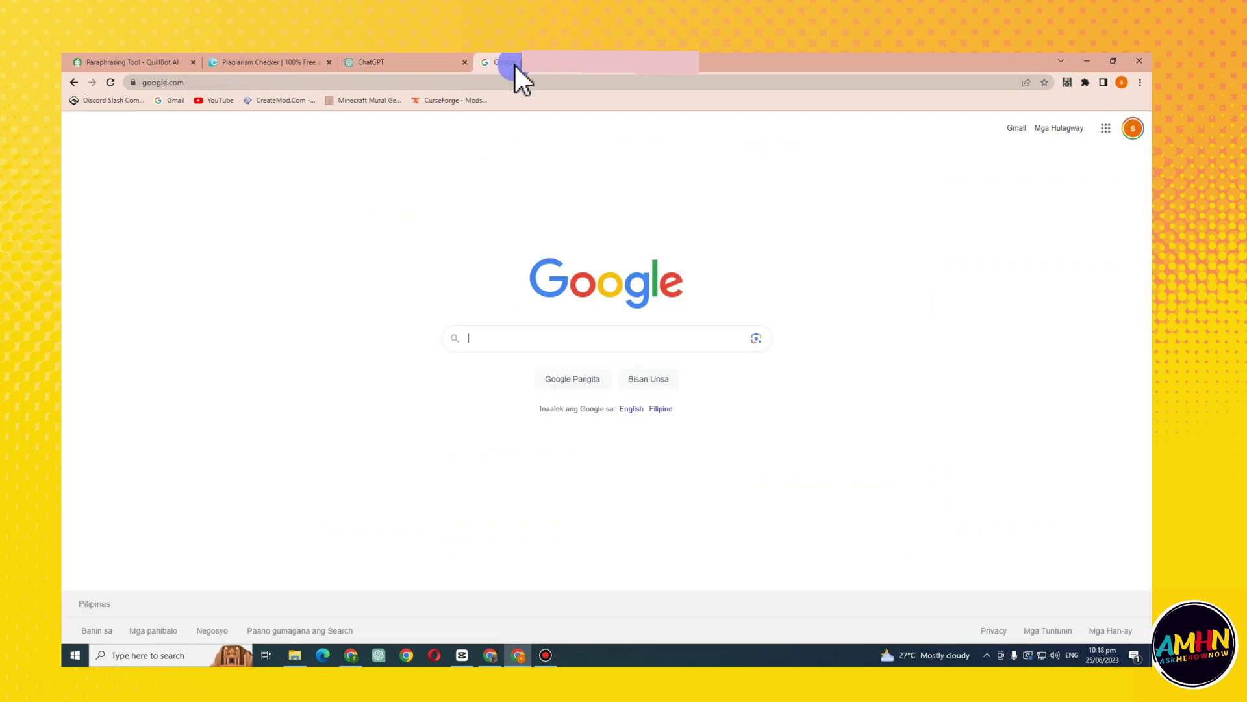
Search Google for 'summary of the necklace' and scroll the results down to the SoftSchools link
text(su)
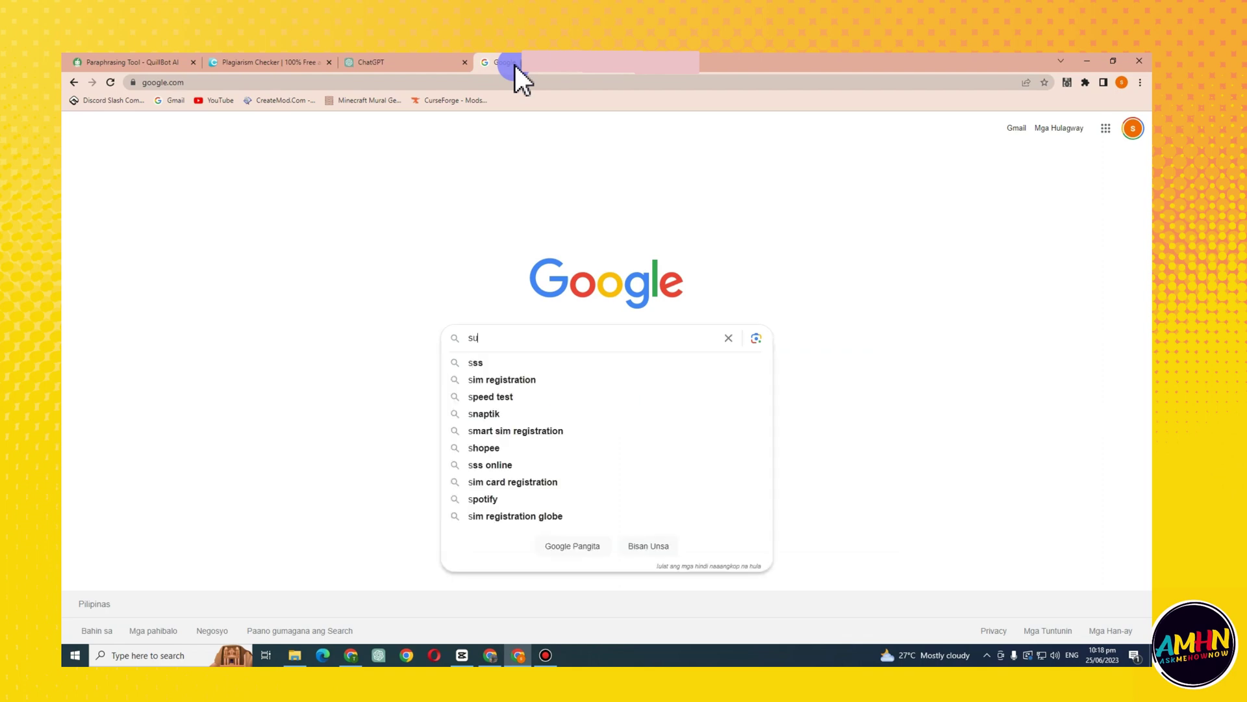
text(mmary )
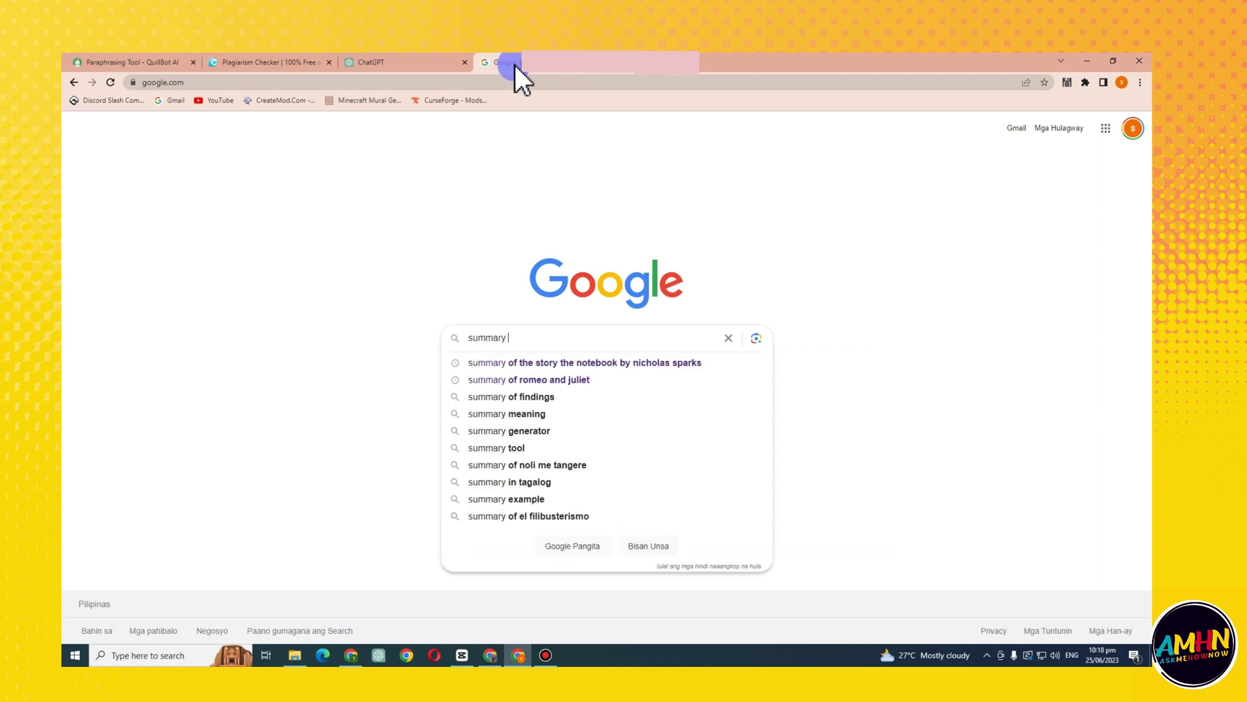
text(of)
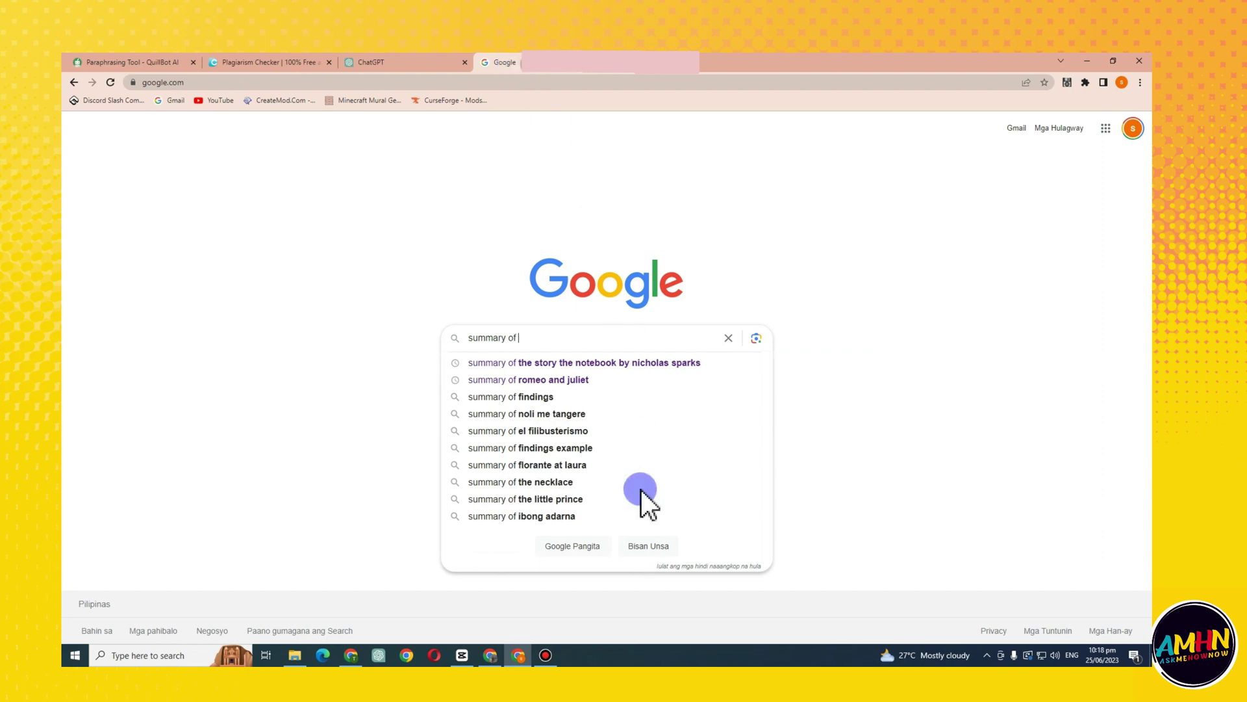
click(539, 479)
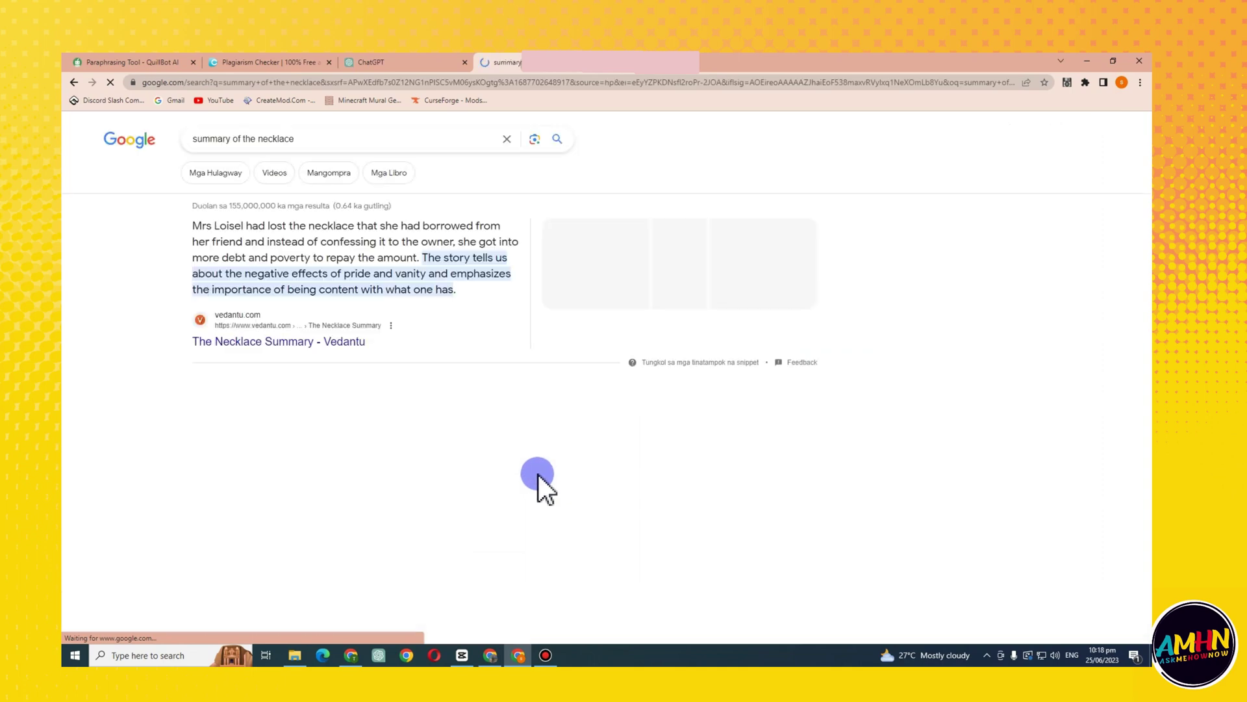
scroll(507, 416, down, 2)
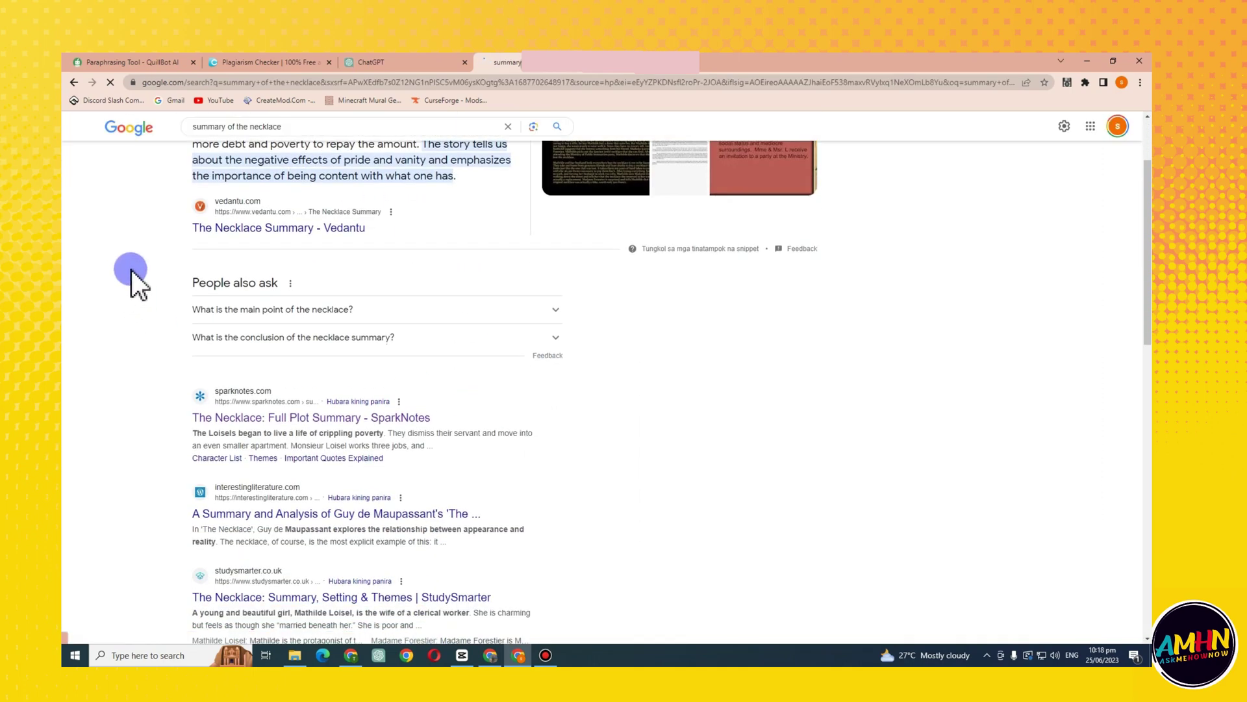
scroll(329, 593, down, 2)
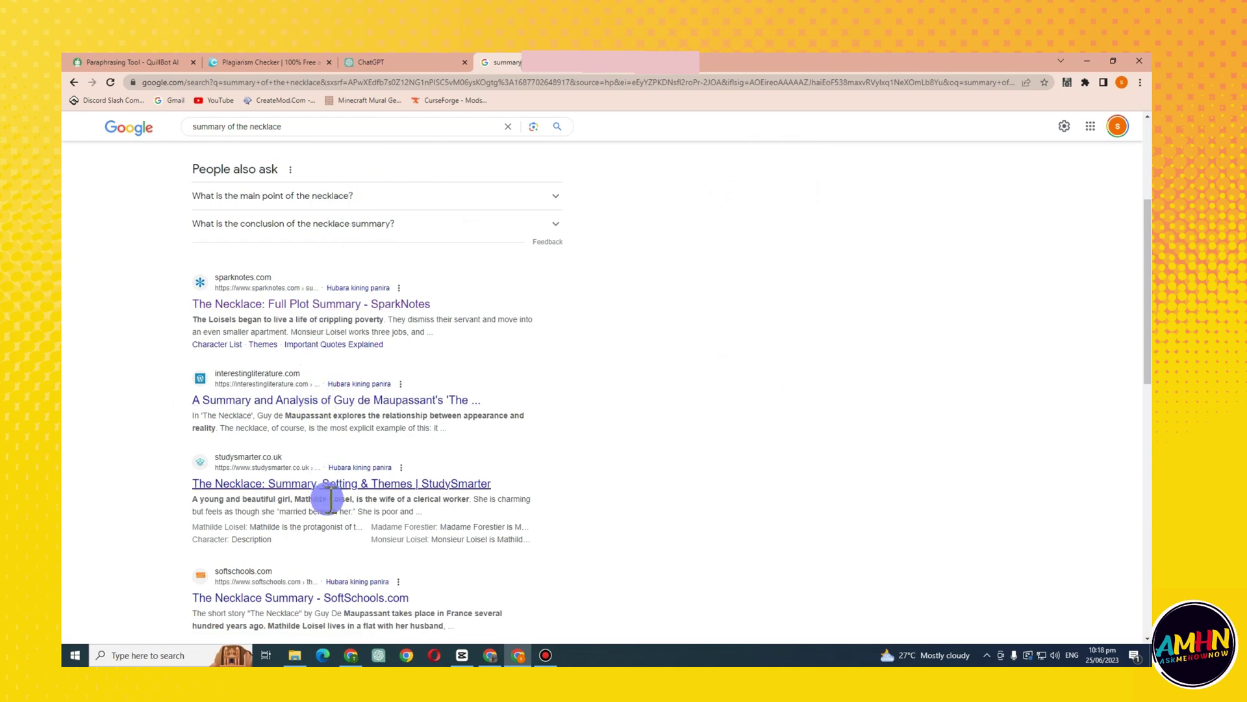
scroll(328, 516, down, 5)
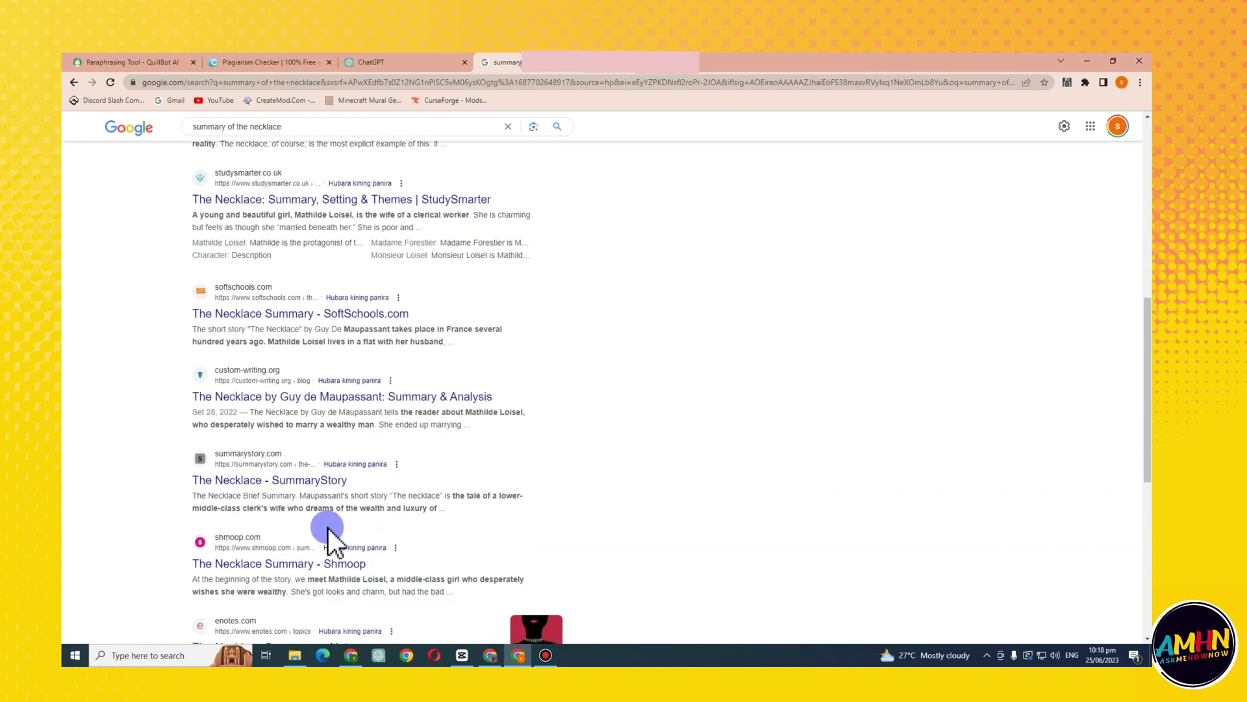
scroll(334, 570, up, 3)
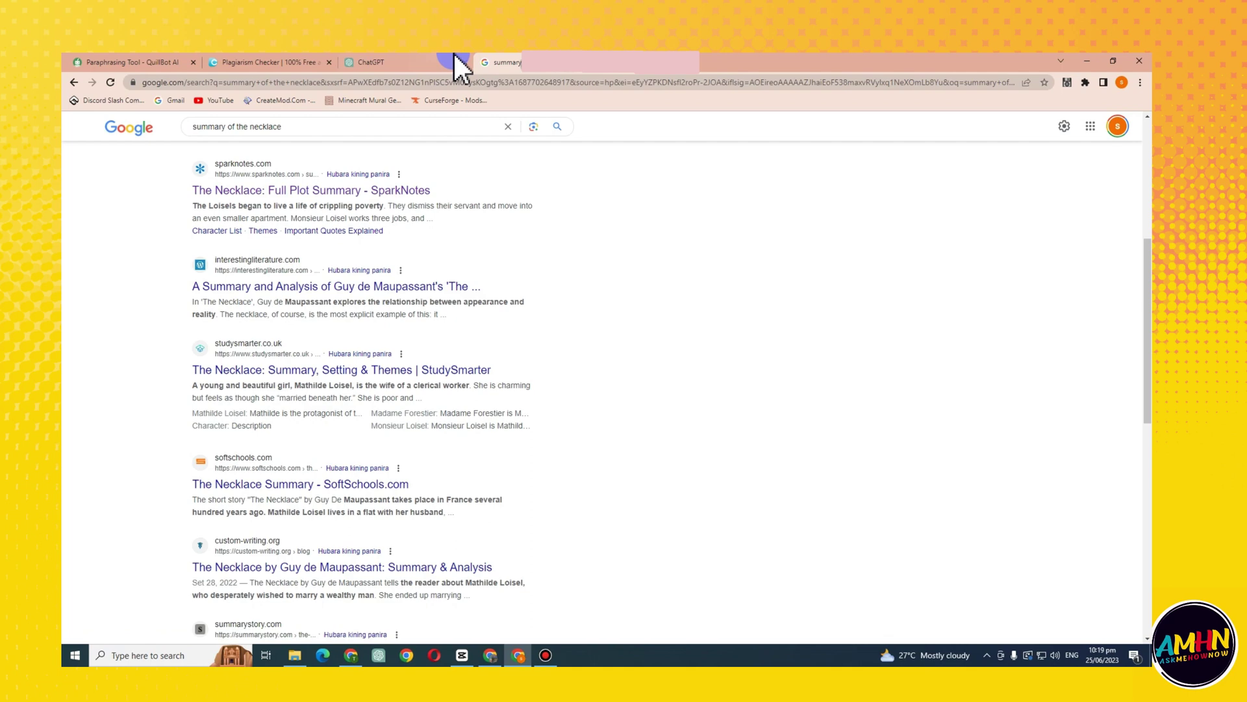
scroll(334, 228, down, 2)
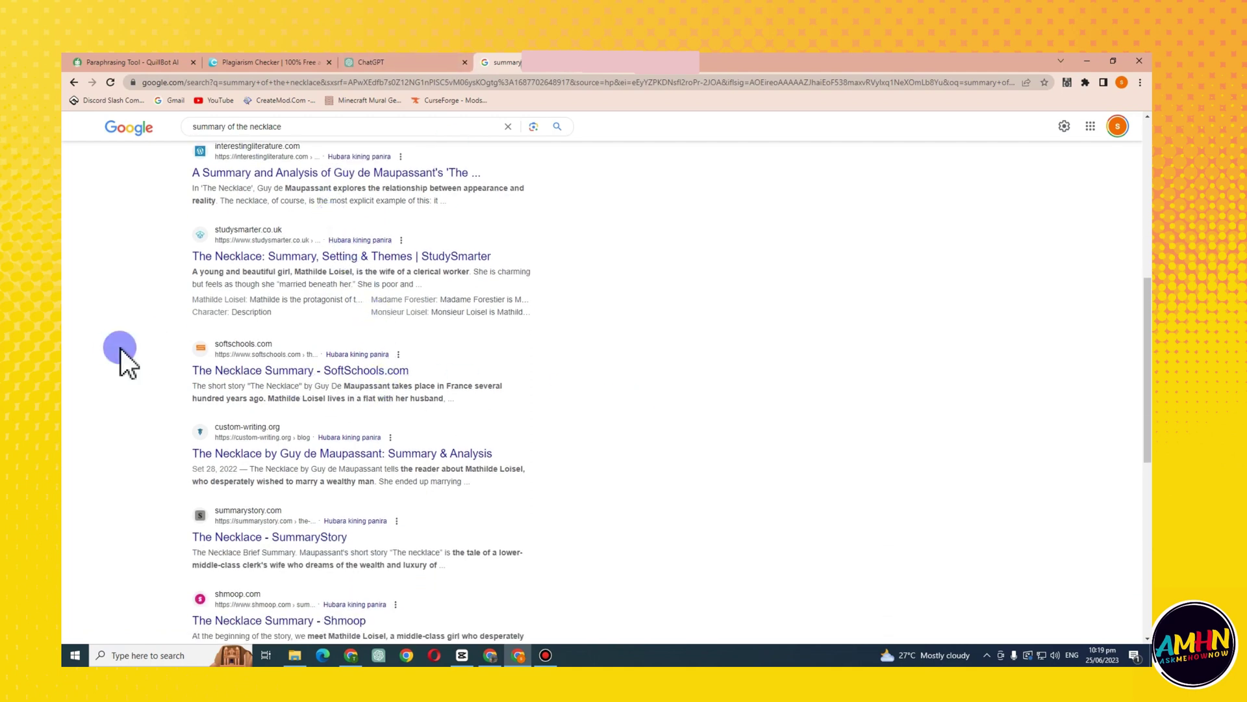
Open SoftSchools' The Necklace Summary page and copy its first two paragraphs
click(346, 372)
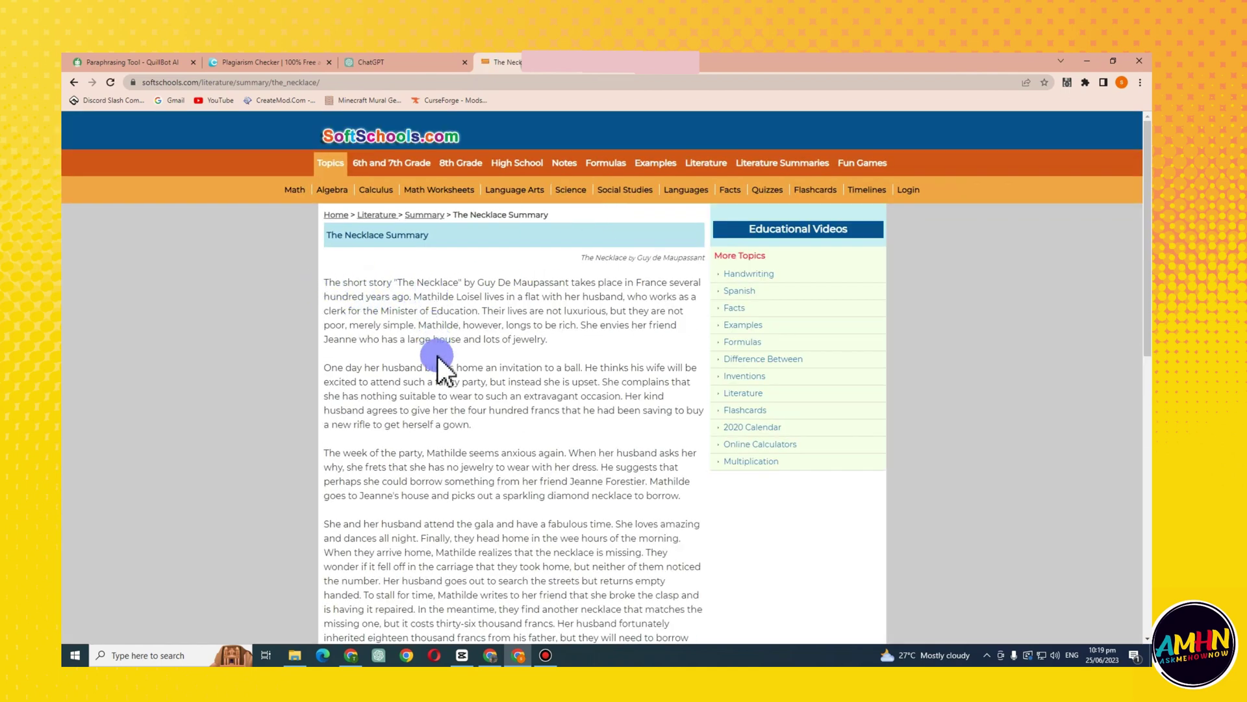
scroll(423, 571, down, 3)
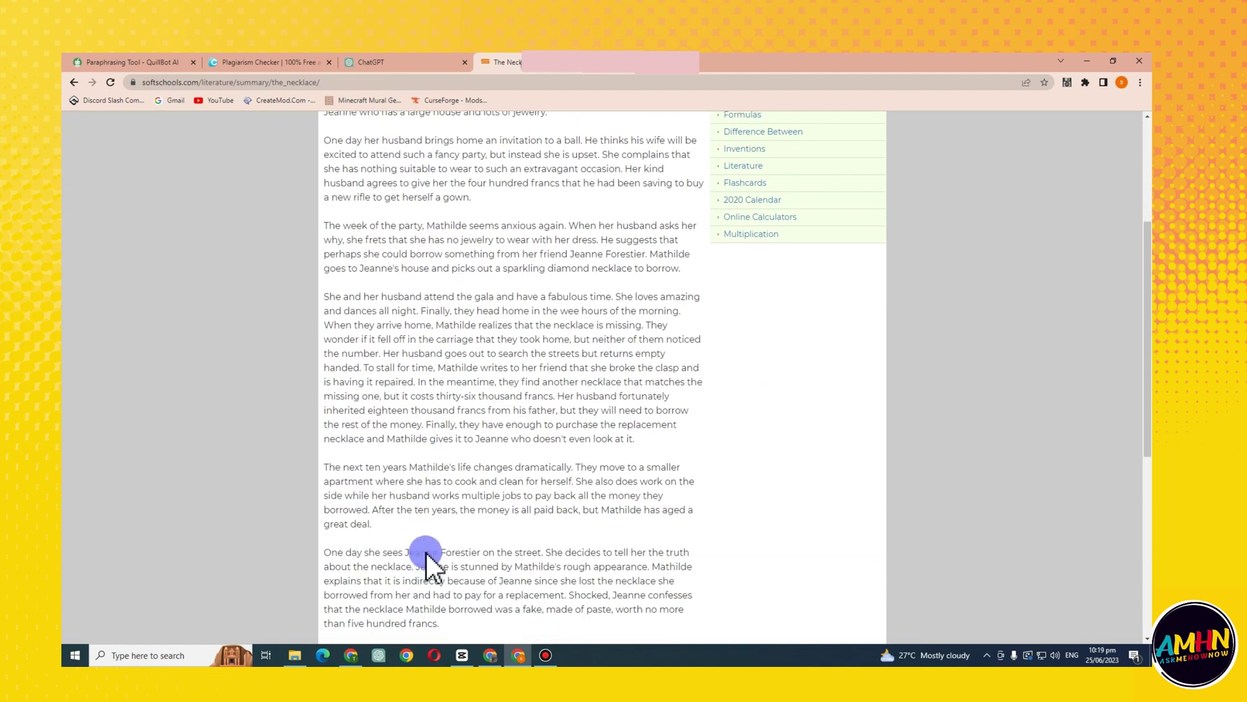
scroll(482, 411, up, 2)
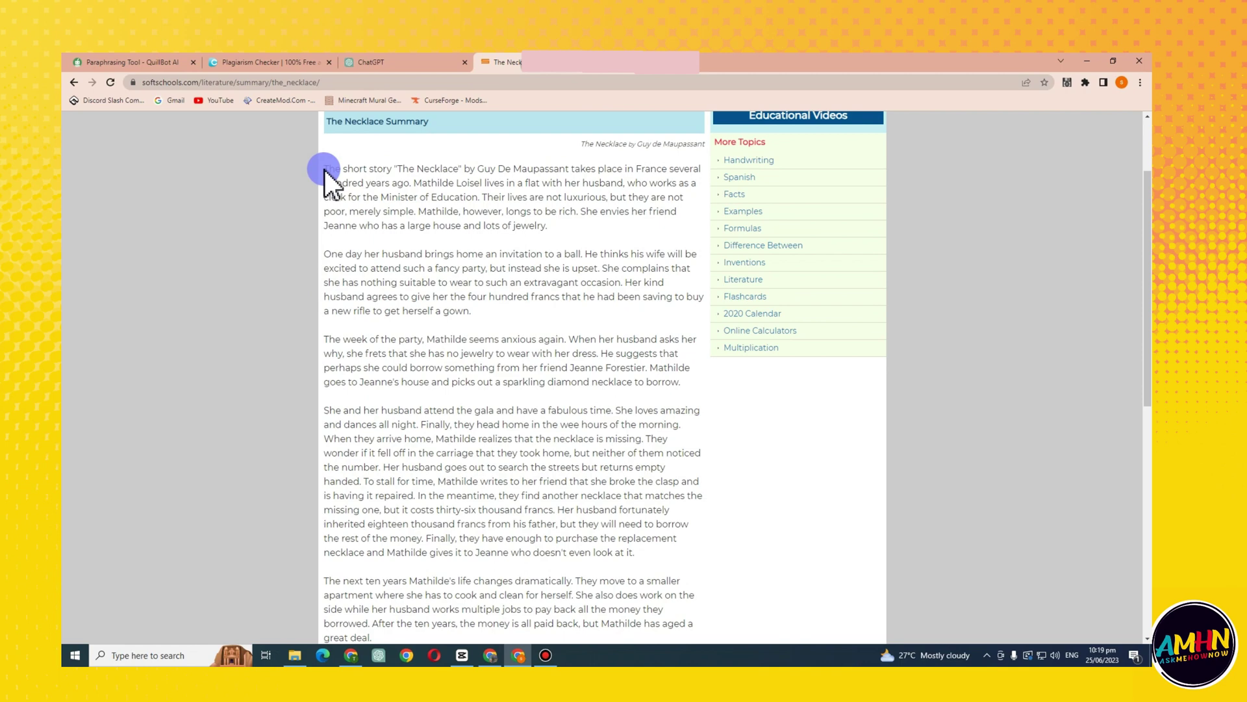
drag(327, 169, 500, 319)
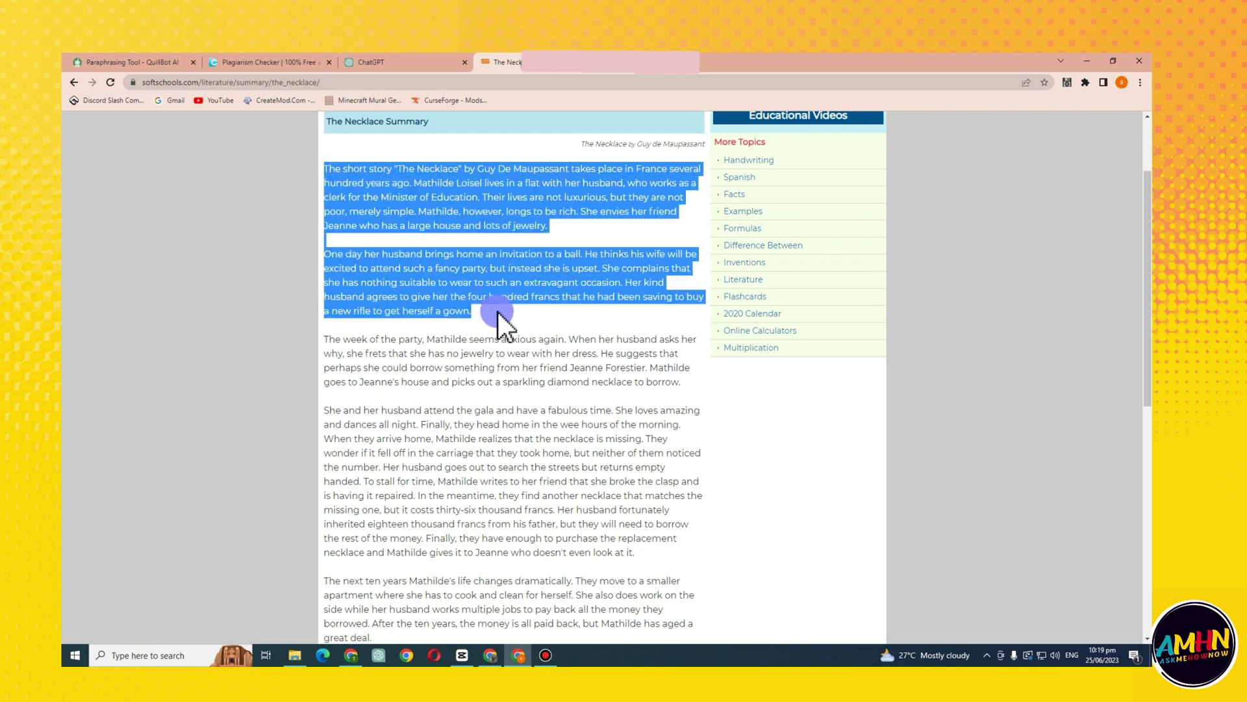
right_click(534, 273)
click(553, 278)
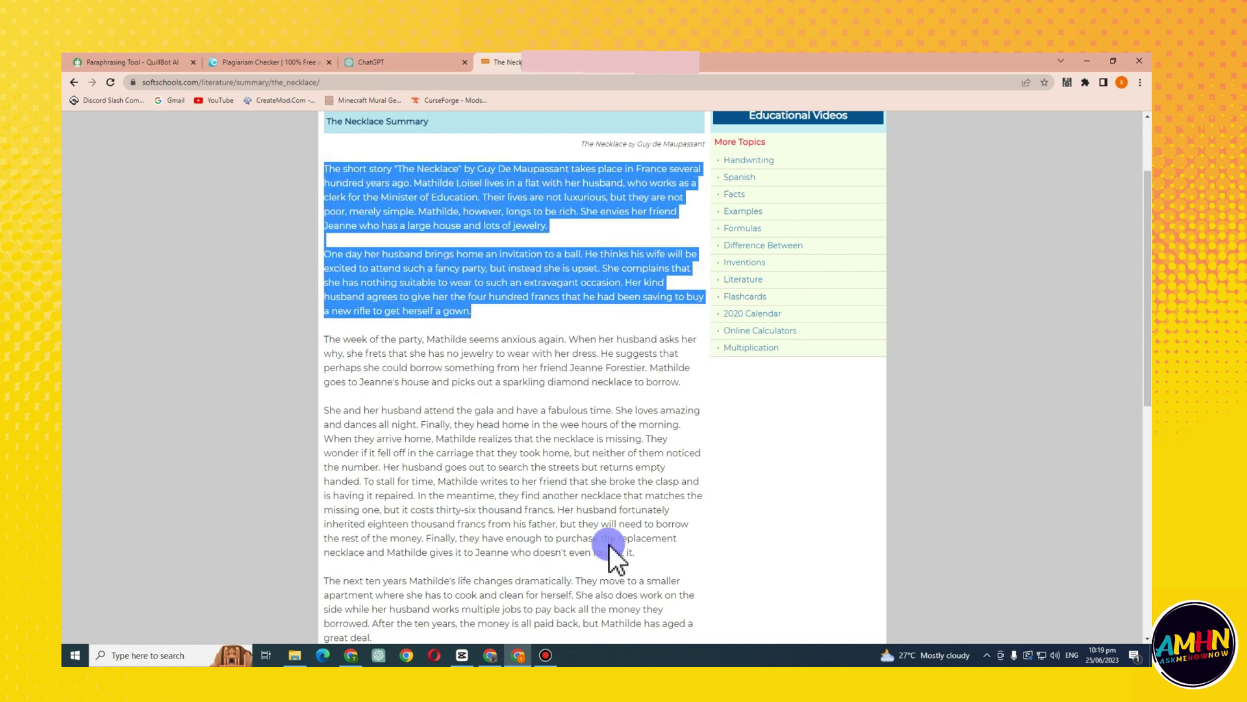
Replace the old Little Prince input in QuillBot with The Necklace summary and paraphrase it
click(122, 59)
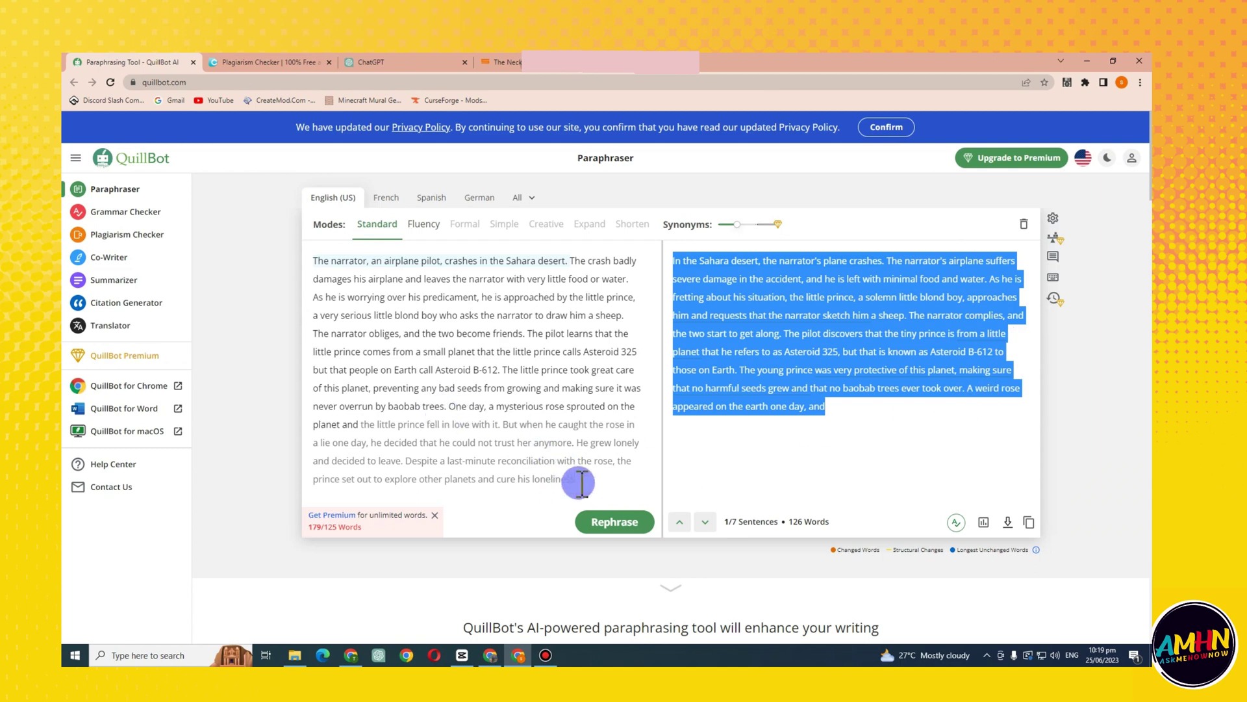
drag(577, 480, 295, 267)
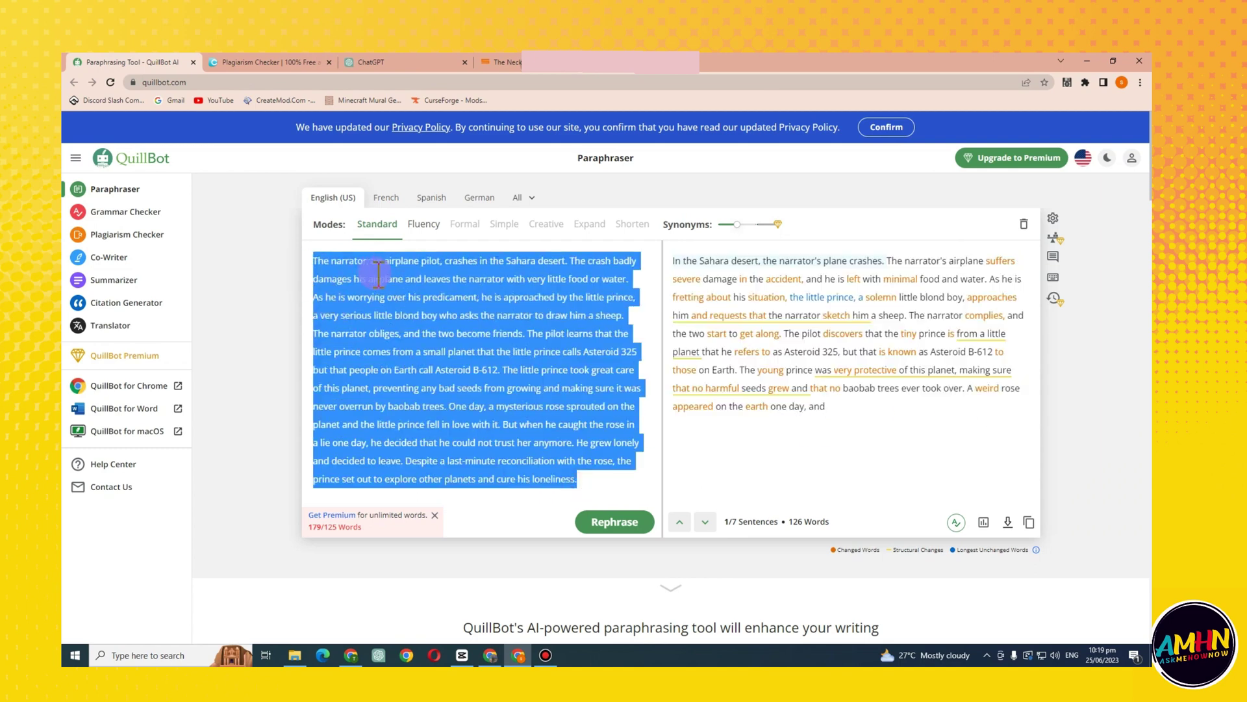
key(BackSpace)
right_click(404, 278)
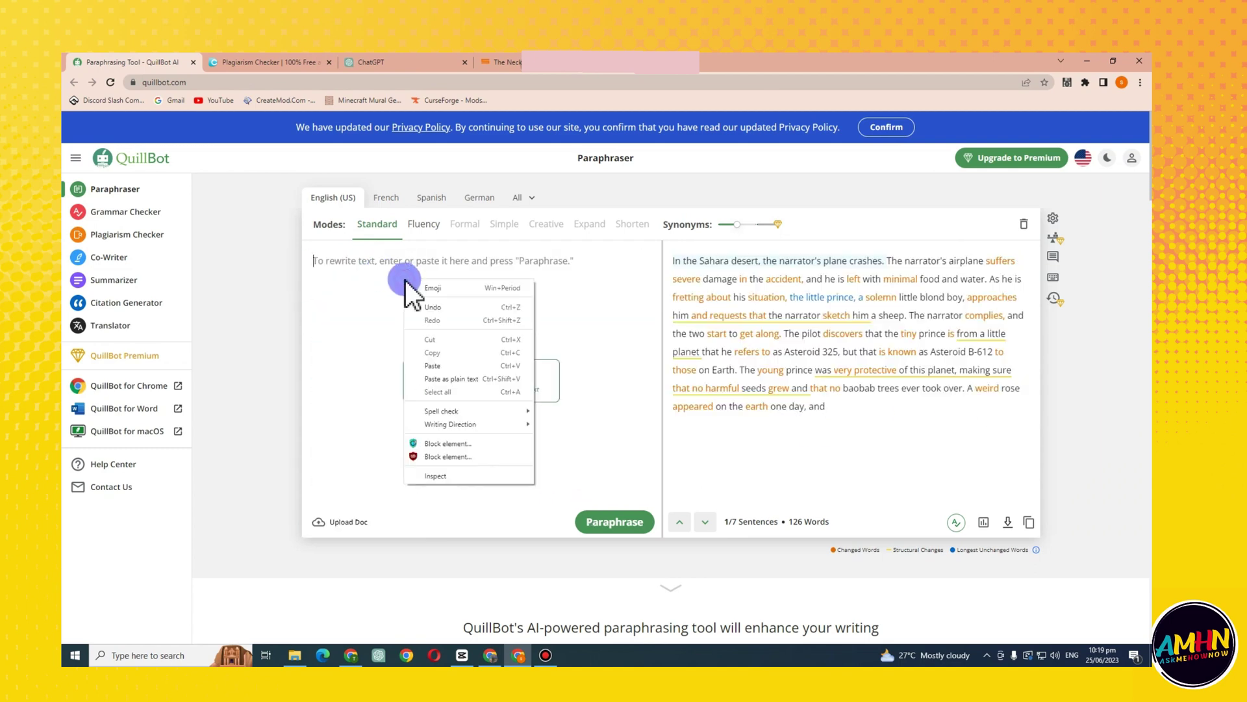
click(443, 366)
click(614, 522)
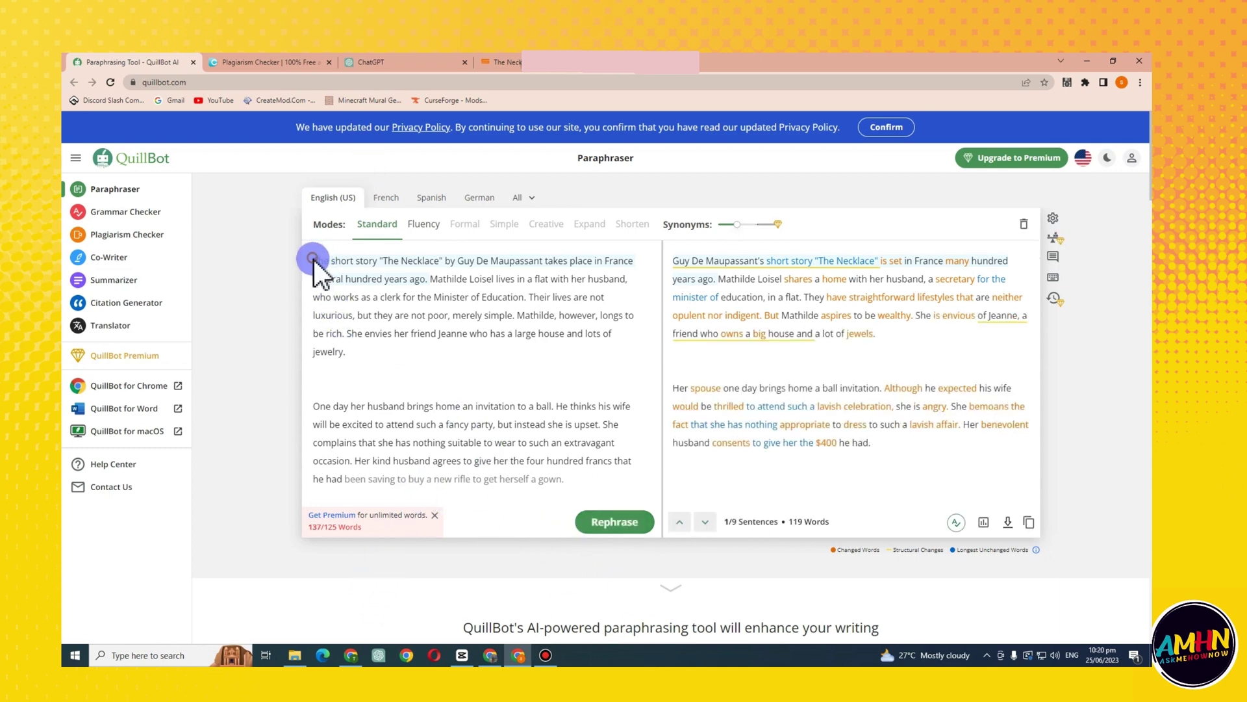
Paste the full original Necklace summary into the input and copy both paragraphs
drag(313, 259, 635, 462)
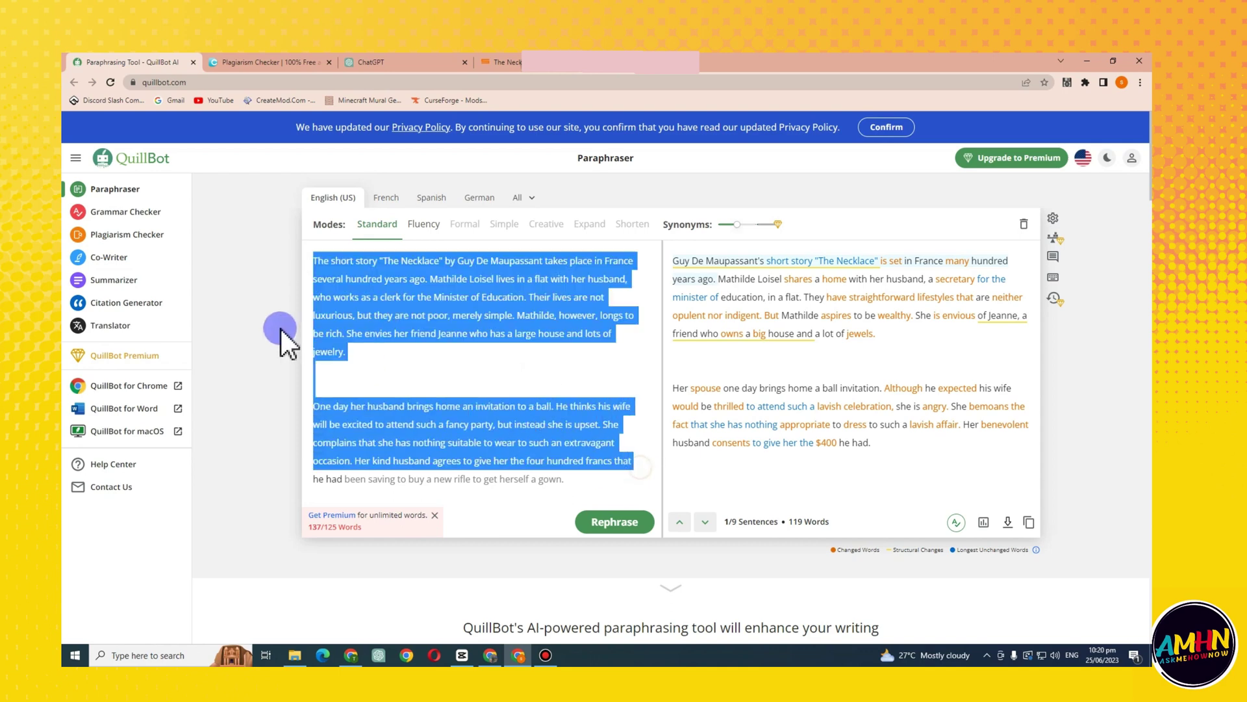
right_click(367, 295)
click(408, 352)
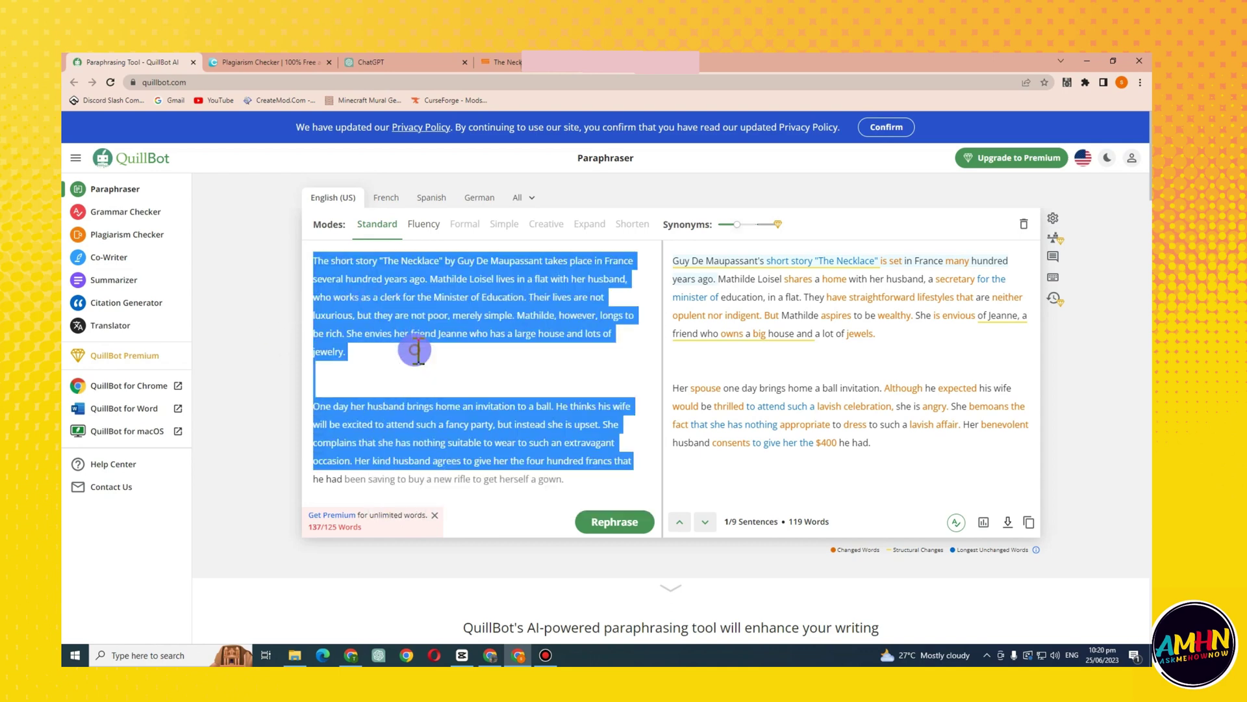
drag(319, 259, 633, 463)
click(311, 266)
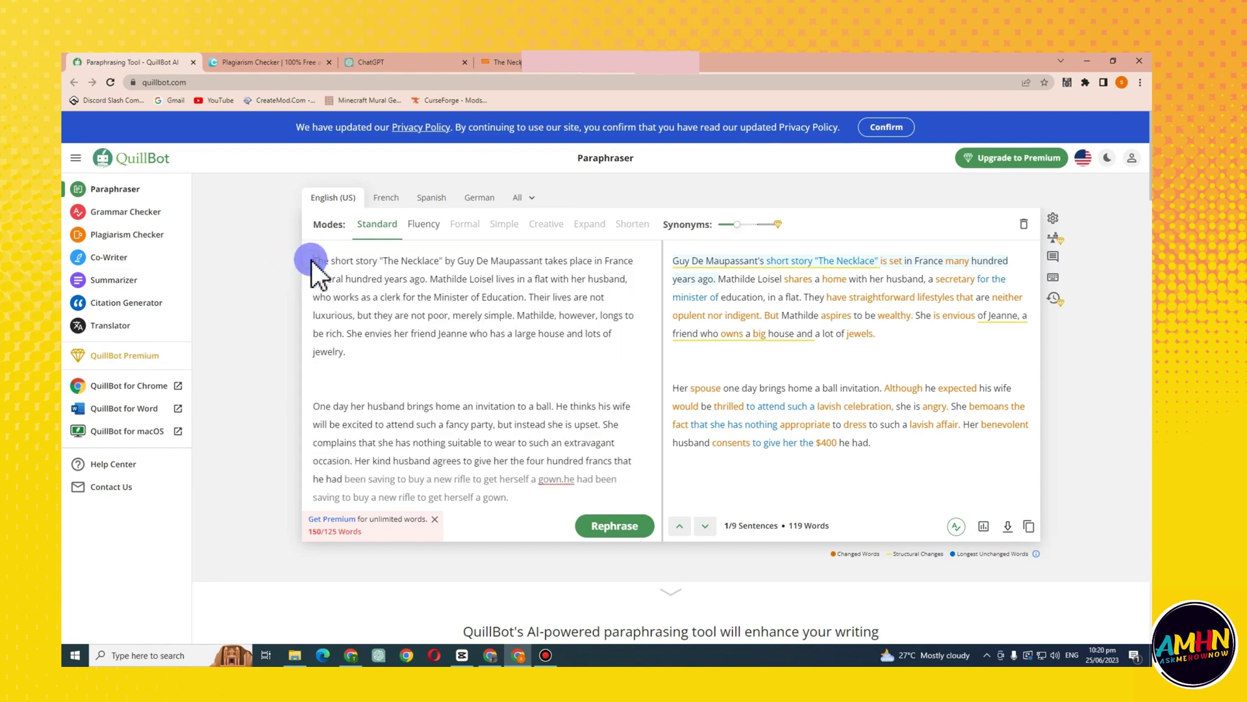
drag(313, 260, 636, 462)
right_click(557, 294)
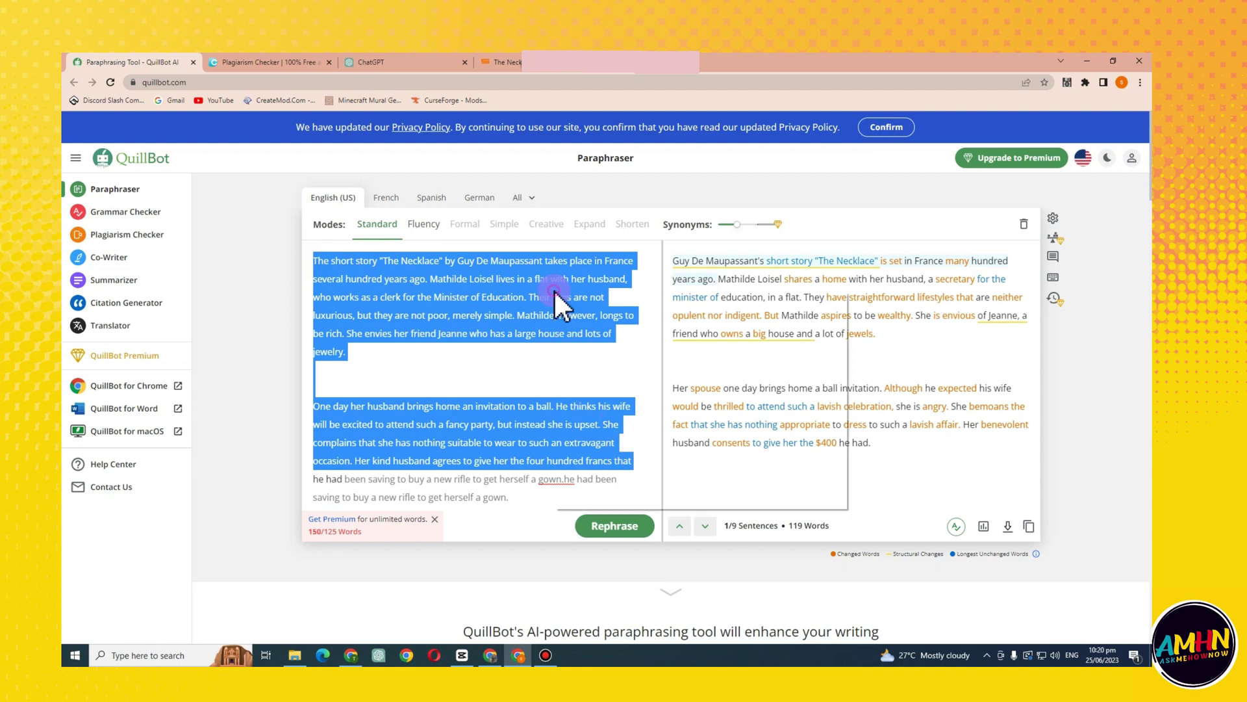
click(591, 331)
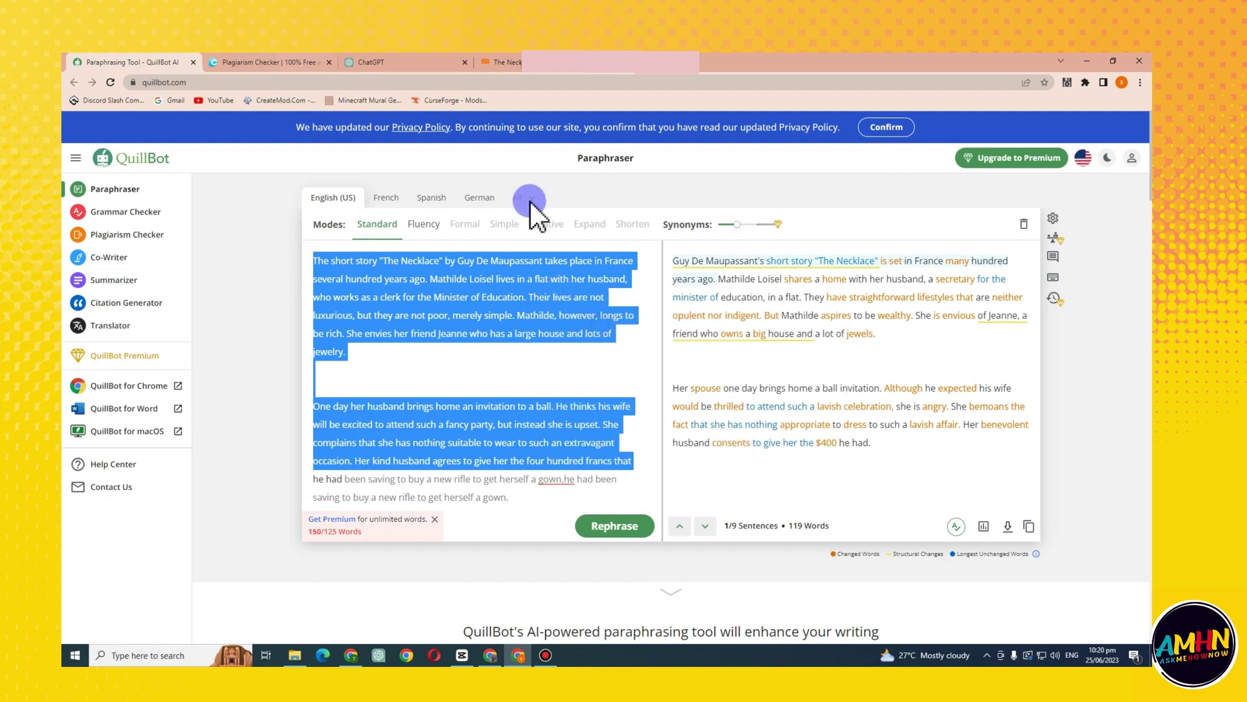
Paste the original 123-word summary into Duplichecker and check it: 100% plagiarism, four matching sources
click(253, 62)
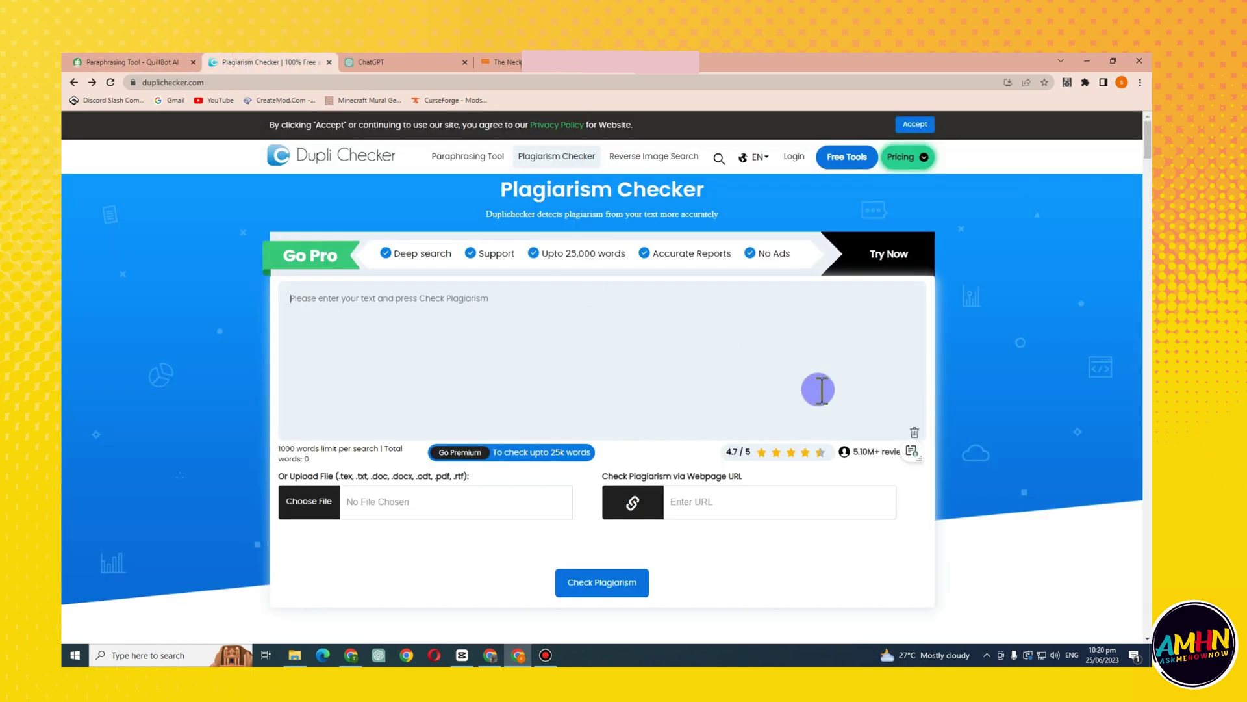
click(462, 358)
key(ctrl+v)
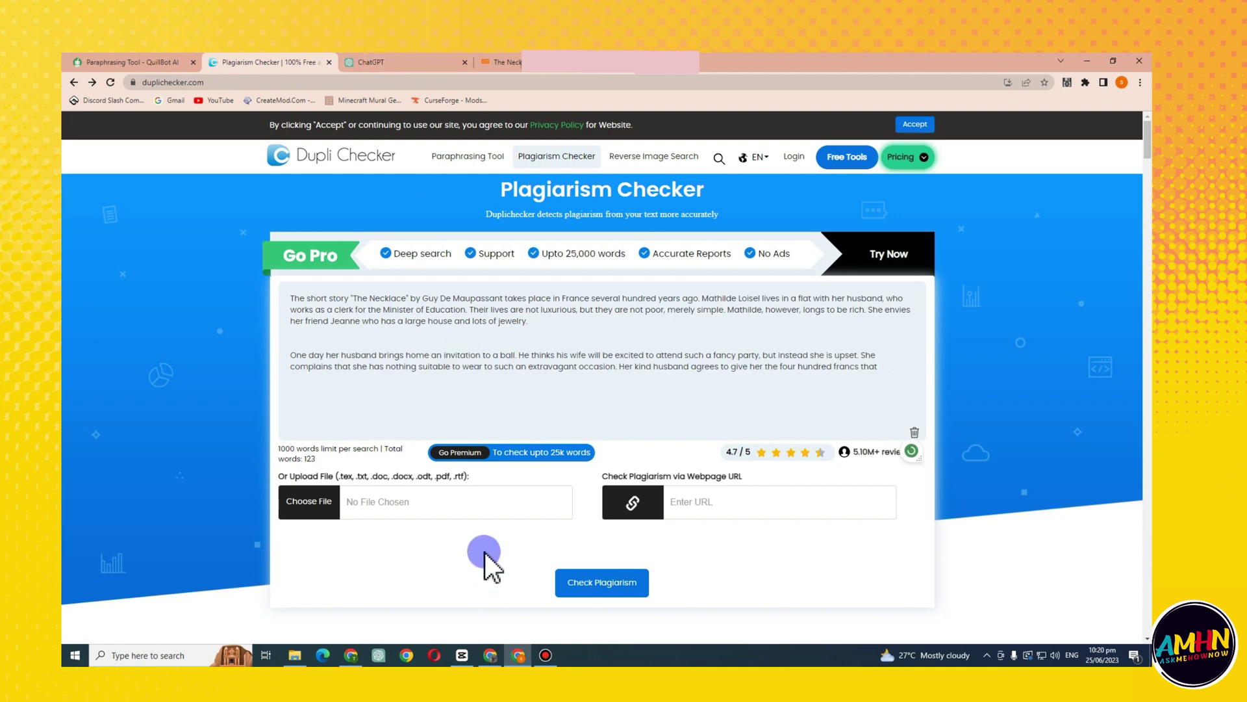
click(585, 585)
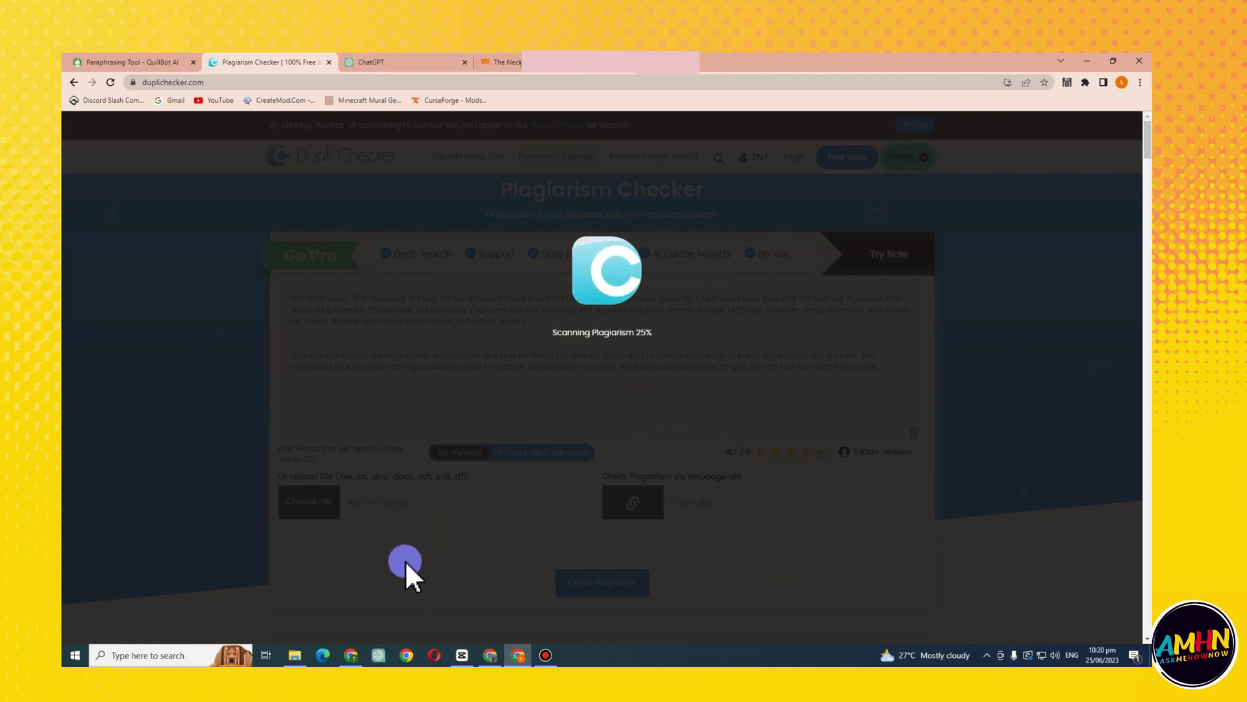
scroll(910, 390, down, 3)
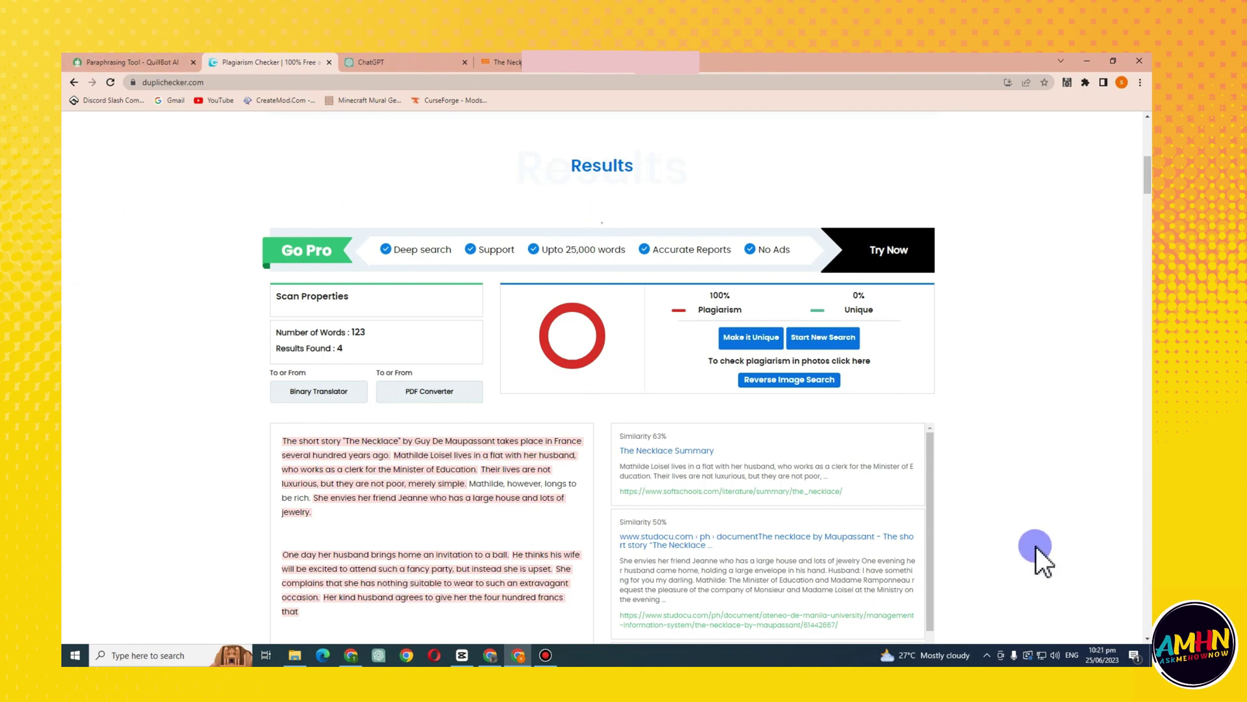
Copy the paraphrased Necklace summary from QuillBot's output pane
click(164, 64)
click(209, 63)
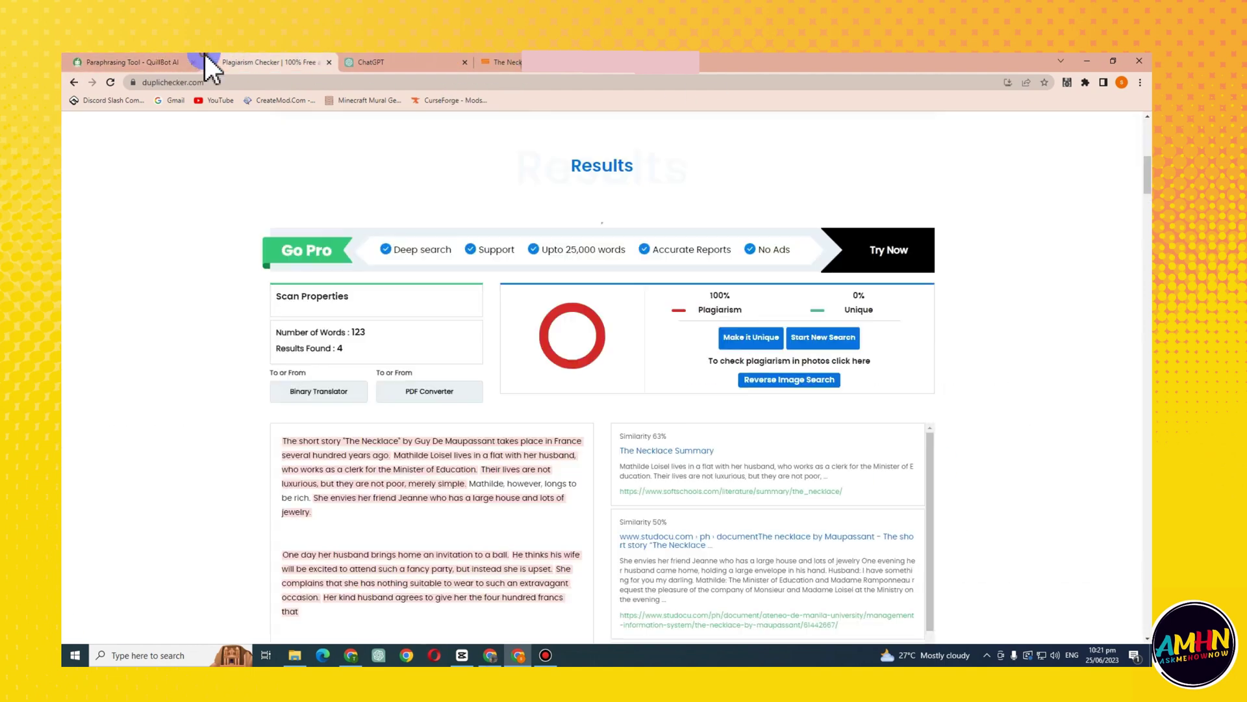
click(70, 62)
drag(874, 446, 672, 259)
right_click(735, 321)
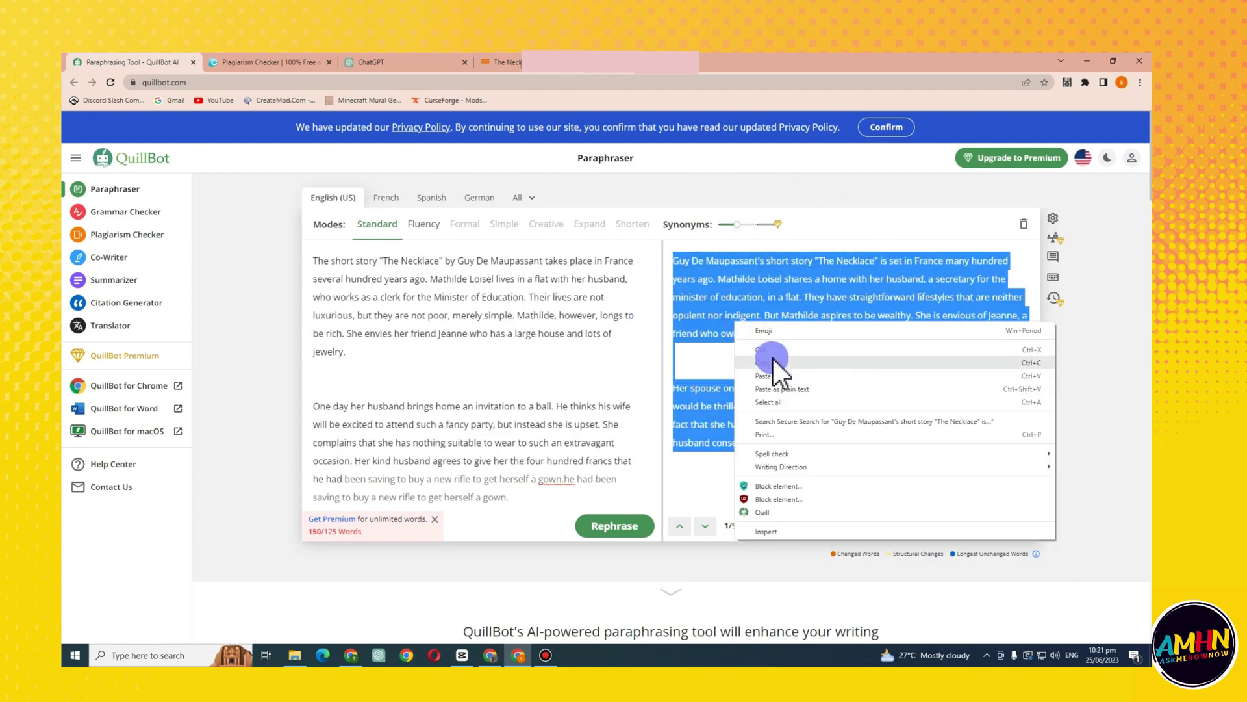
click(777, 357)
Select the original text in Duplichecker's box, then recopy QuillBot's paraphrased output
click(301, 65)
scroll(529, 301, down, 3)
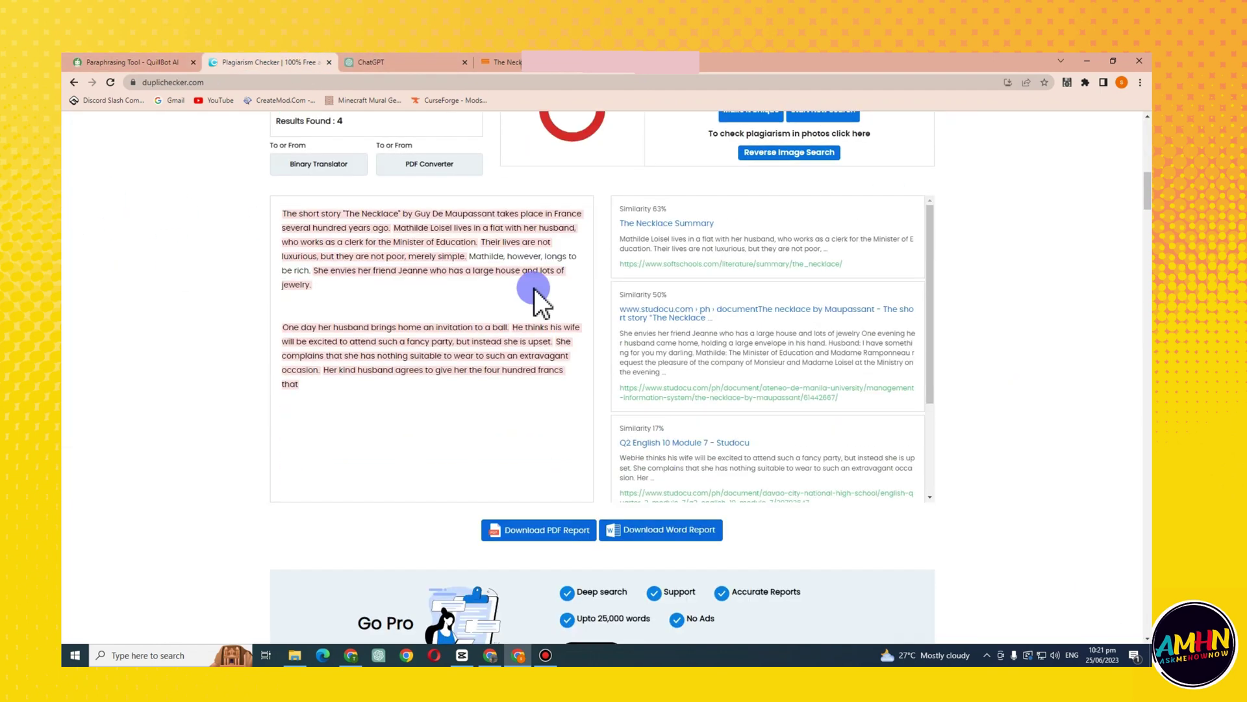
scroll(535, 279, up, 7)
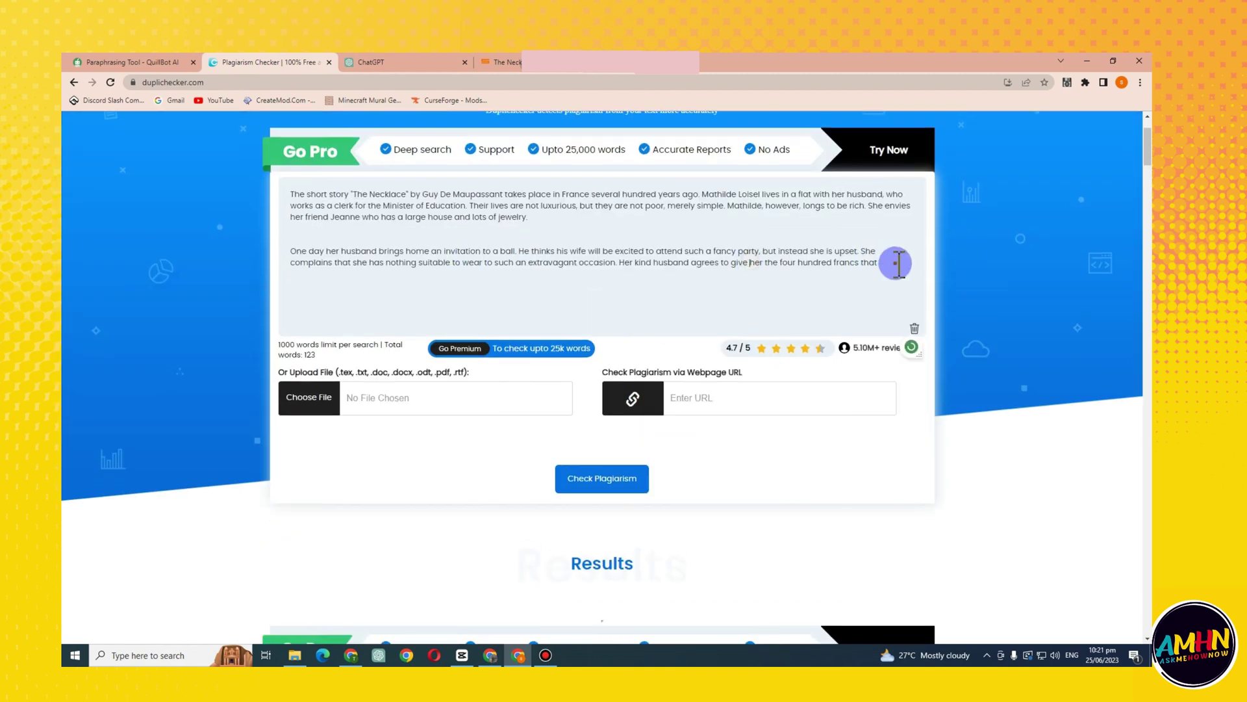
drag(890, 260, 270, 189)
right_click(361, 221)
click(387, 254)
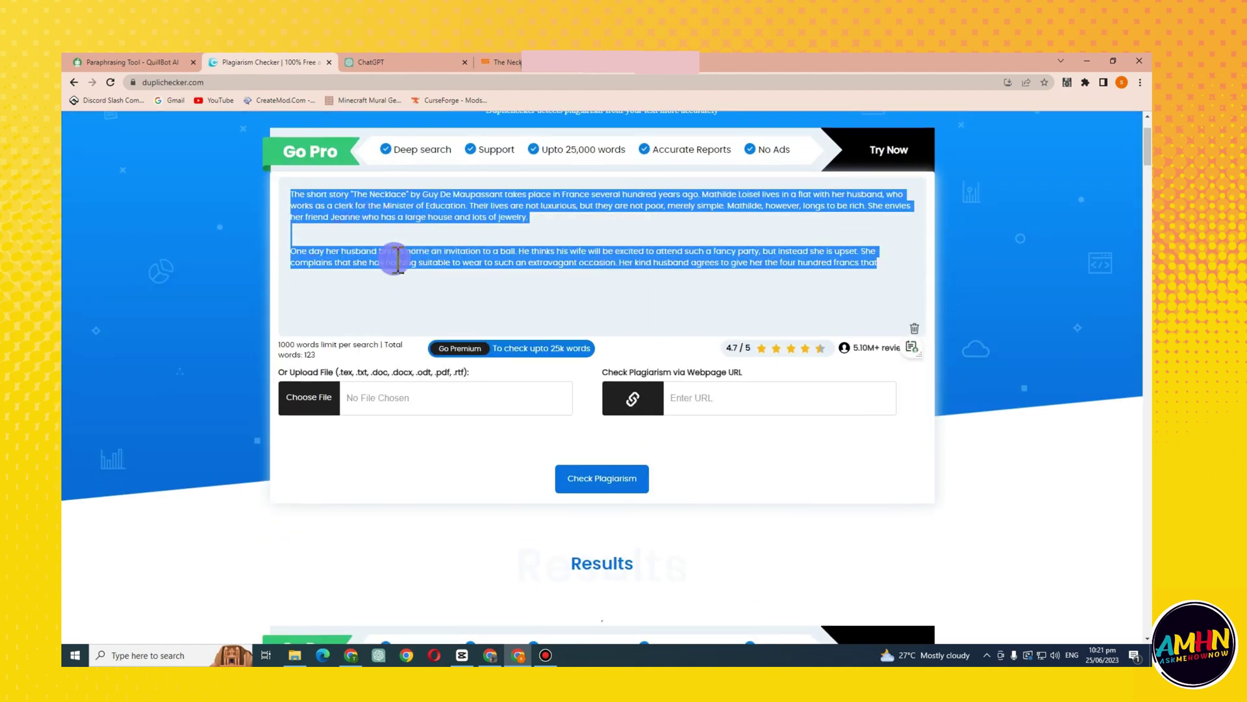
click(154, 63)
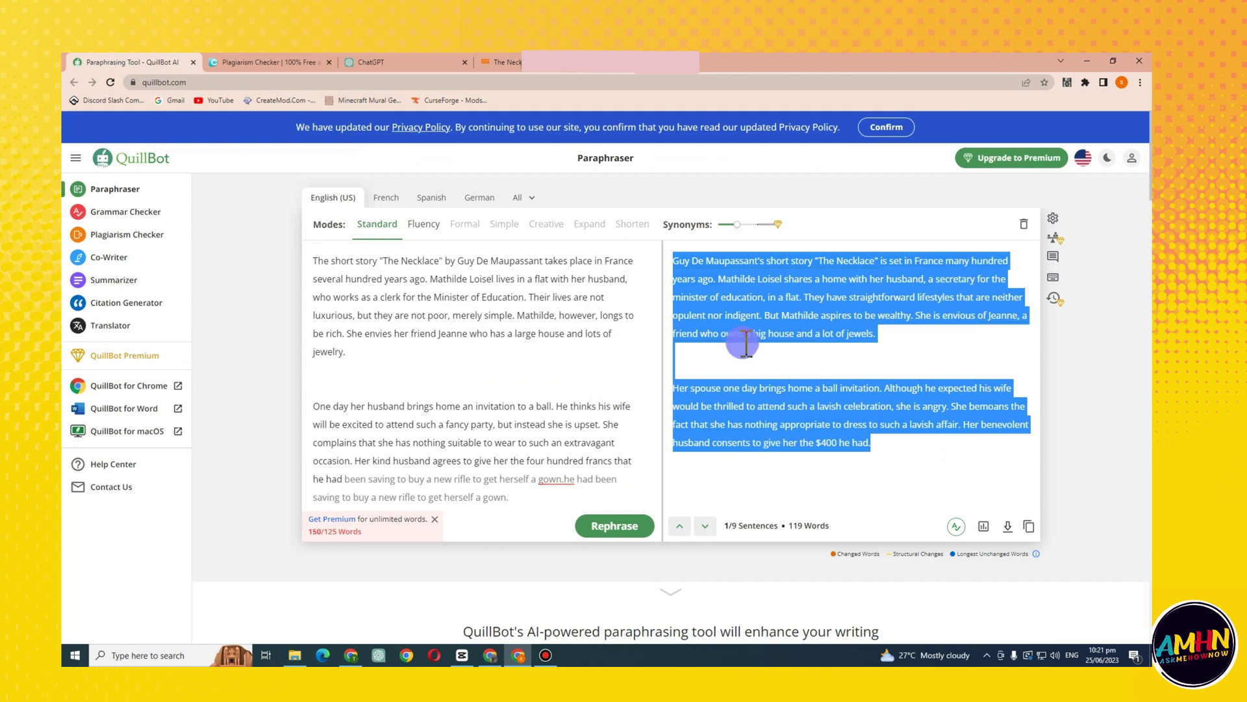
right_click(789, 294)
click(817, 332)
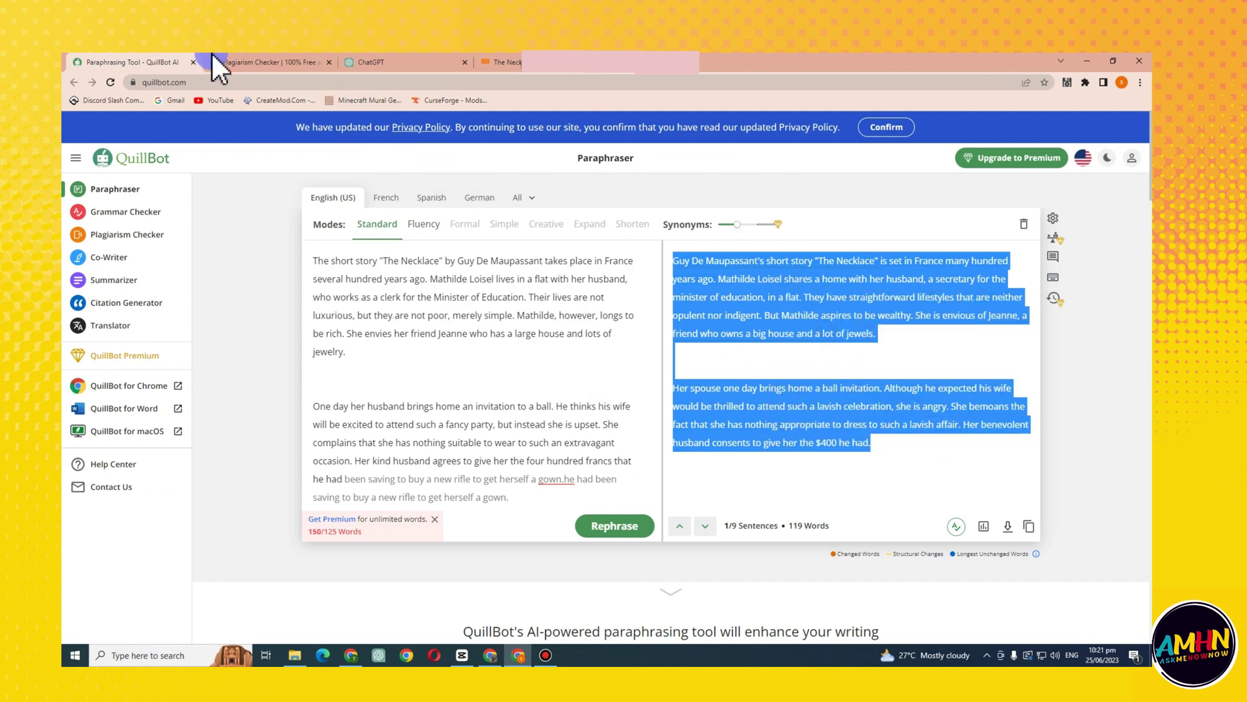
Paste the 119-word paraphrase over the original and check it: 0% plagiarism, 100% unique
click(224, 62)
key(ctrl+v)
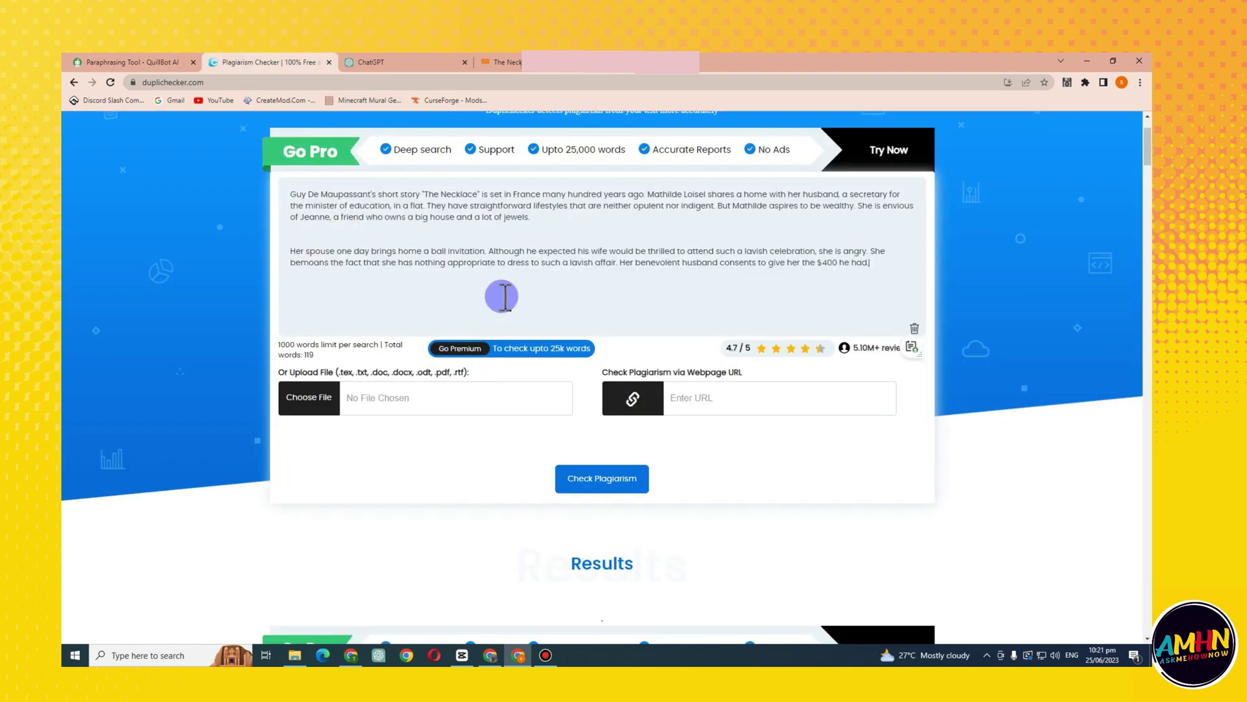
click(590, 479)
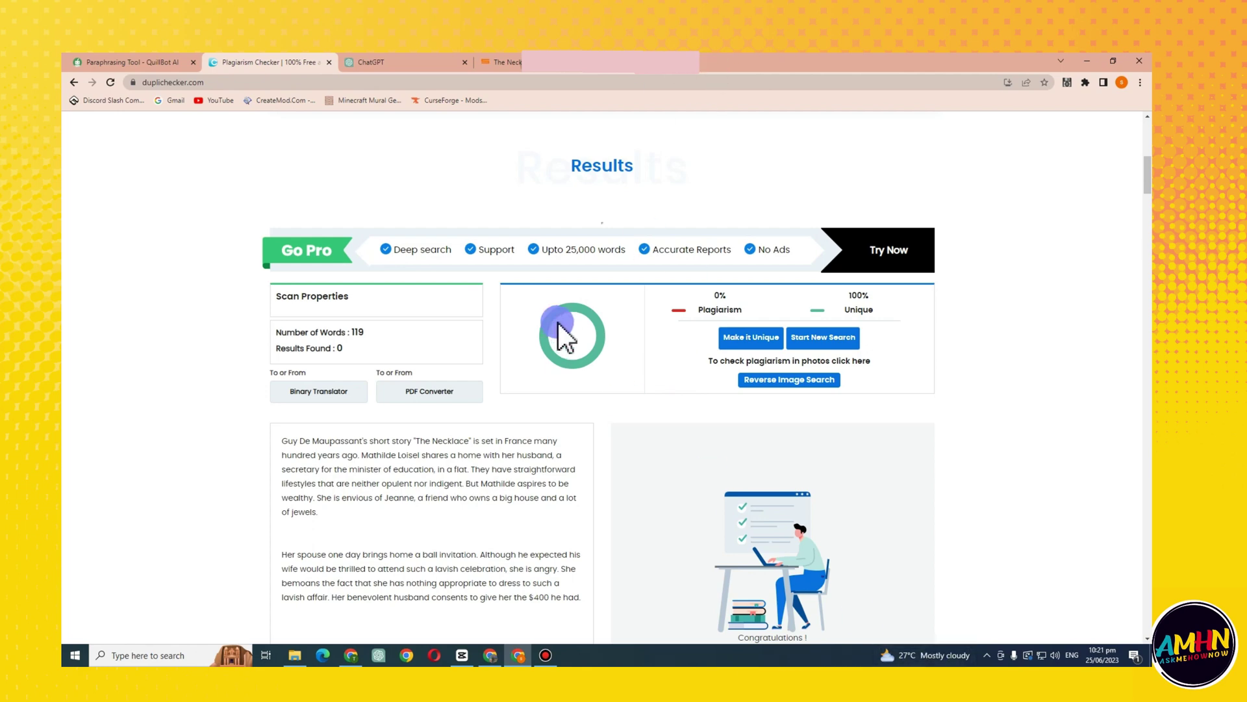
scroll(594, 523, down, 1)
scroll(515, 576, down, 2)
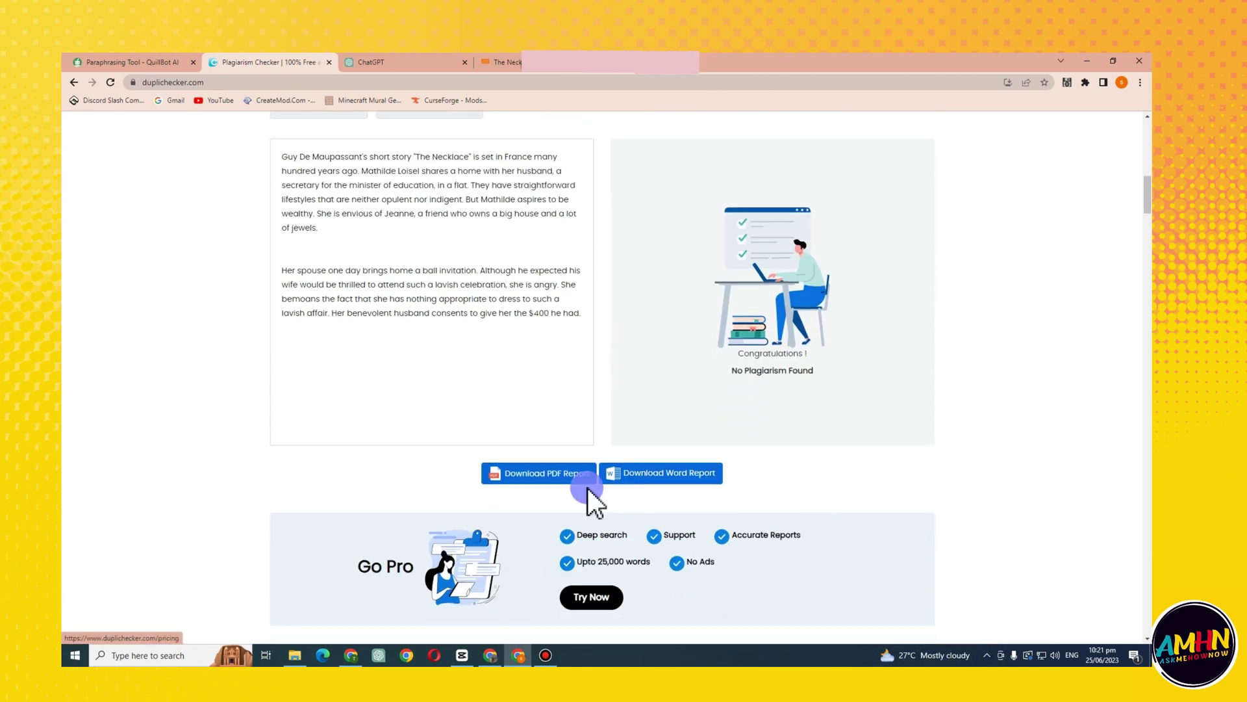
scroll(623, 462, up, 2)
scroll(676, 588, down, 2)
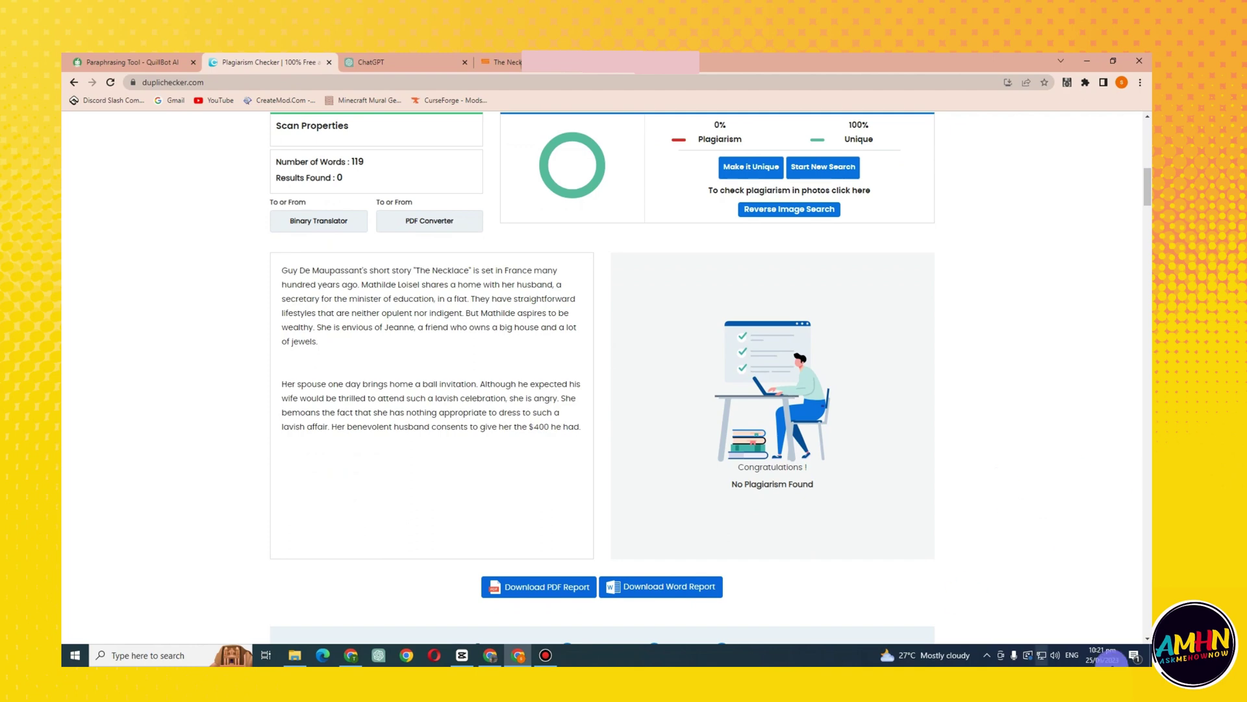
scroll(1003, 509, up, 4)
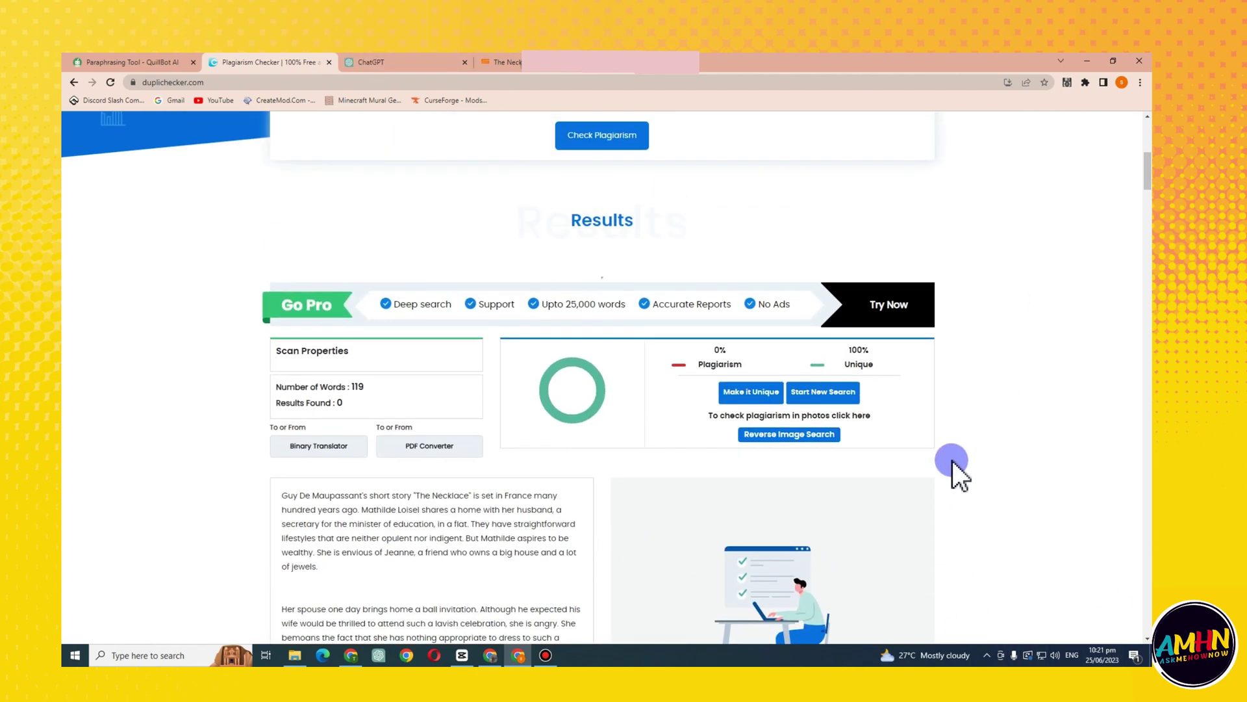
drag(846, 351, 908, 356)
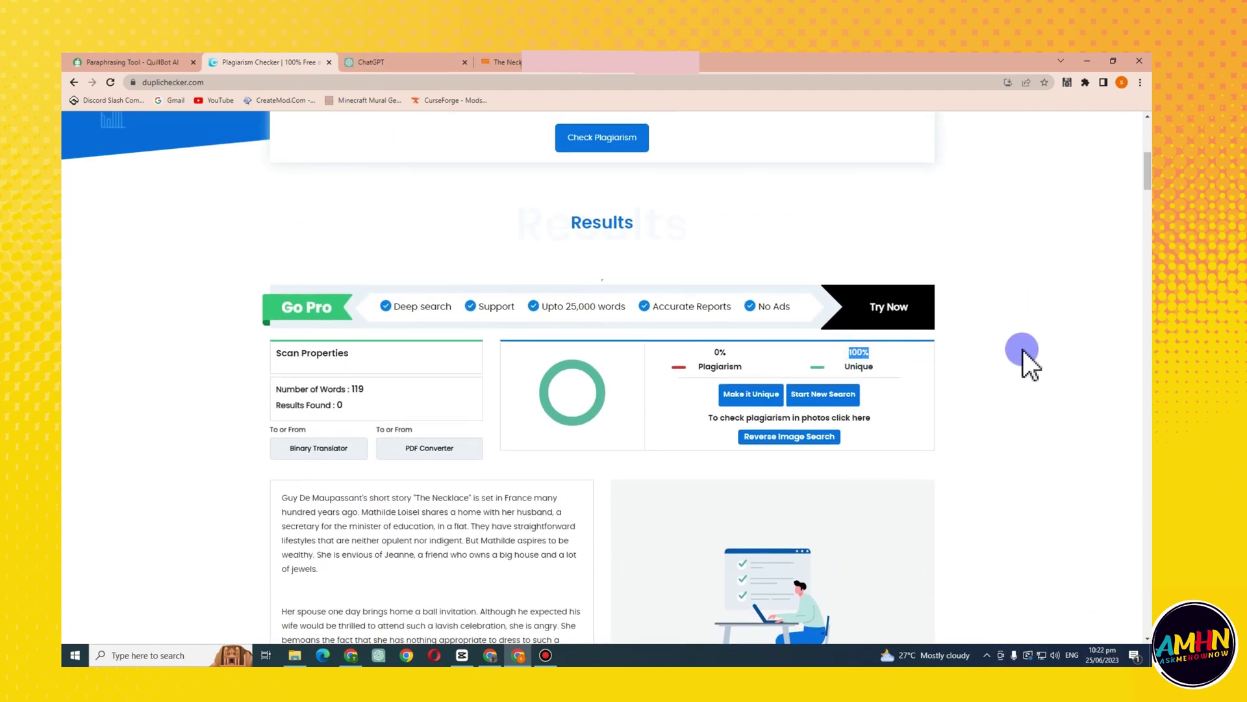